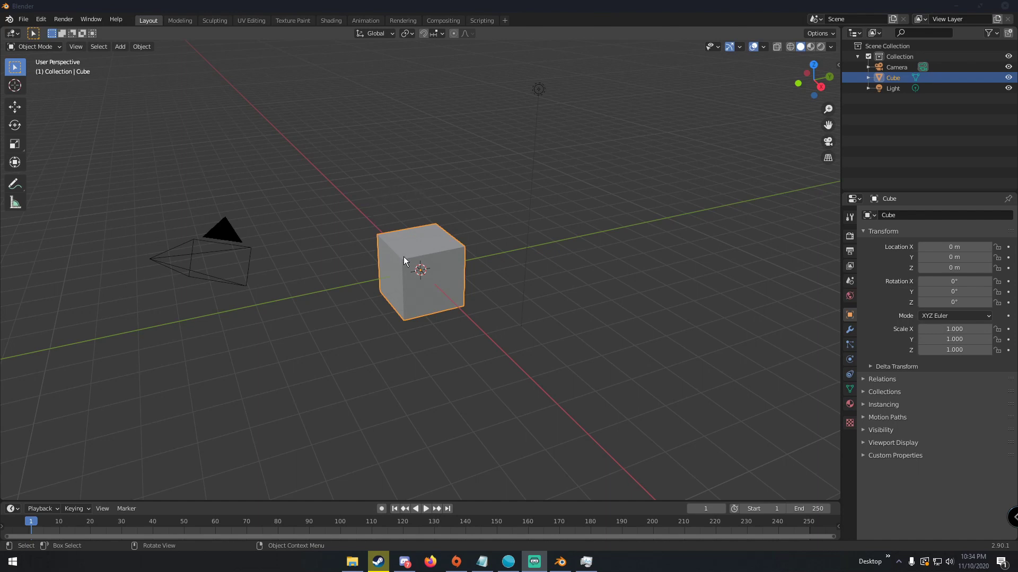
# - Delete the default cube from the scene
pyautogui.moveTo(405, 244); pyautogui.dragTo(419, 239, button='middle')
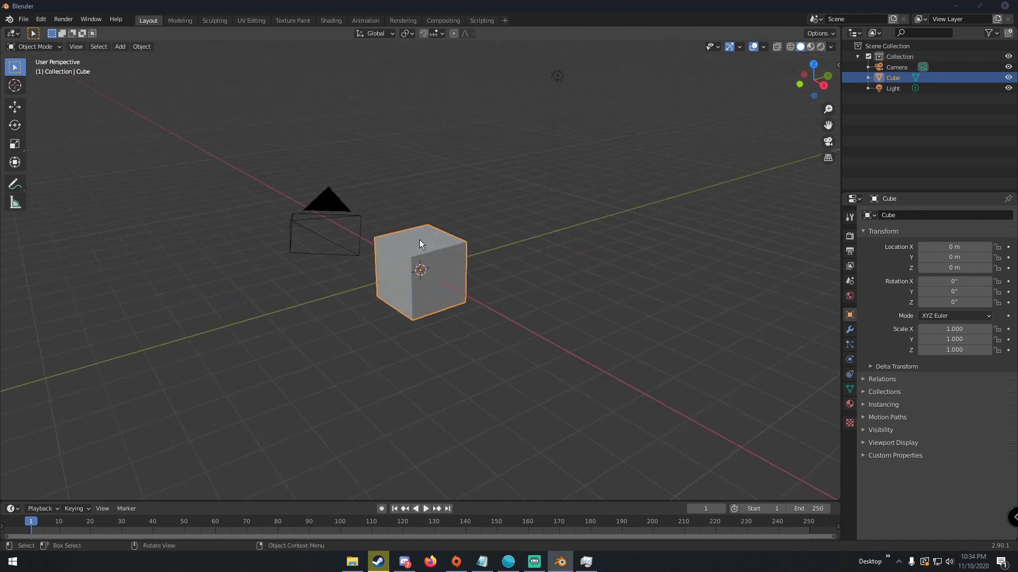
pyautogui.press('Delete')
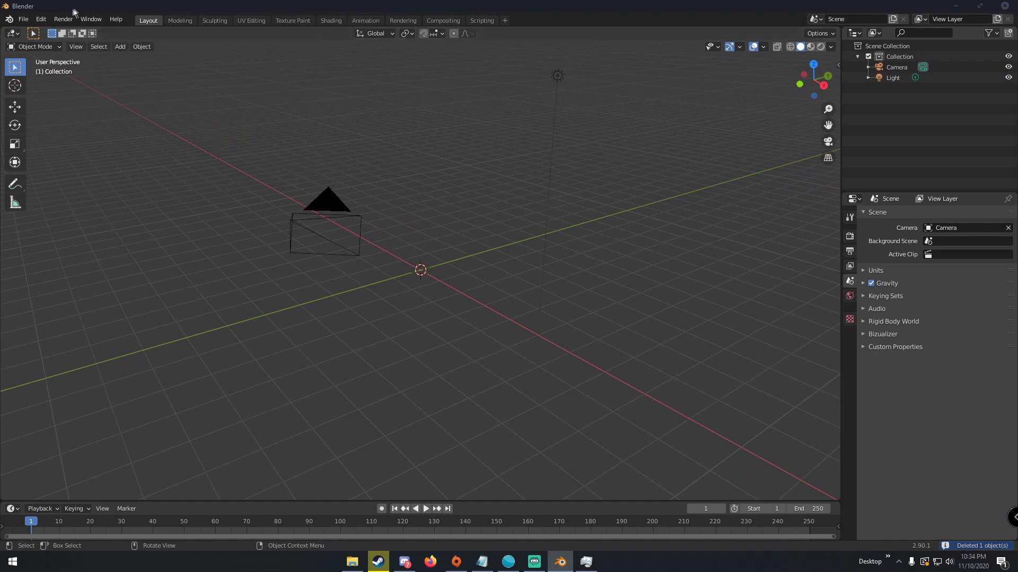
# - Search the add-ons for "land", enable the A.N.T.Landscape add-on and save the preferences
pyautogui.click(41, 19)
pyautogui.click(72, 171)
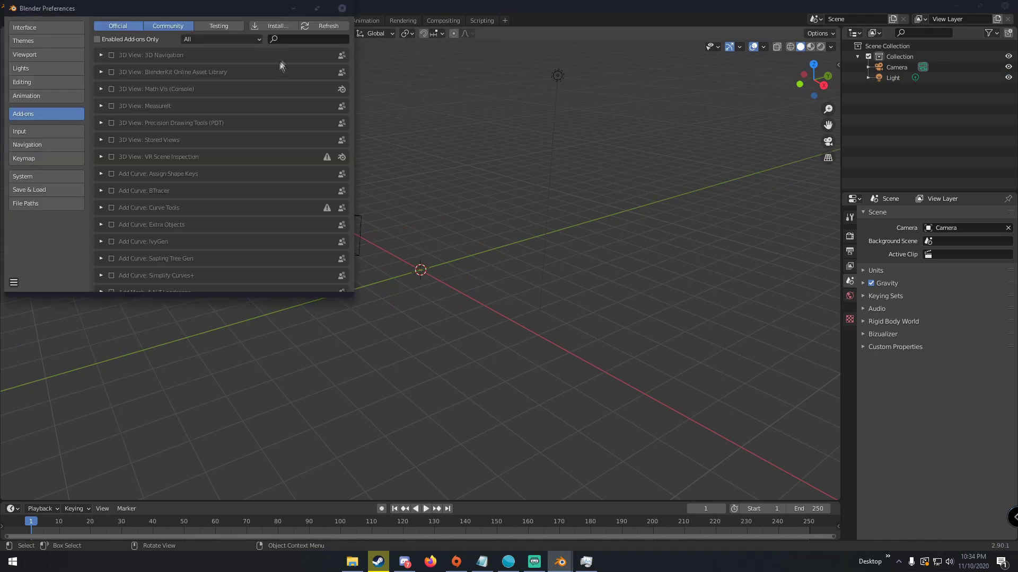
pyautogui.click(293, 39)
pyautogui.write('land')
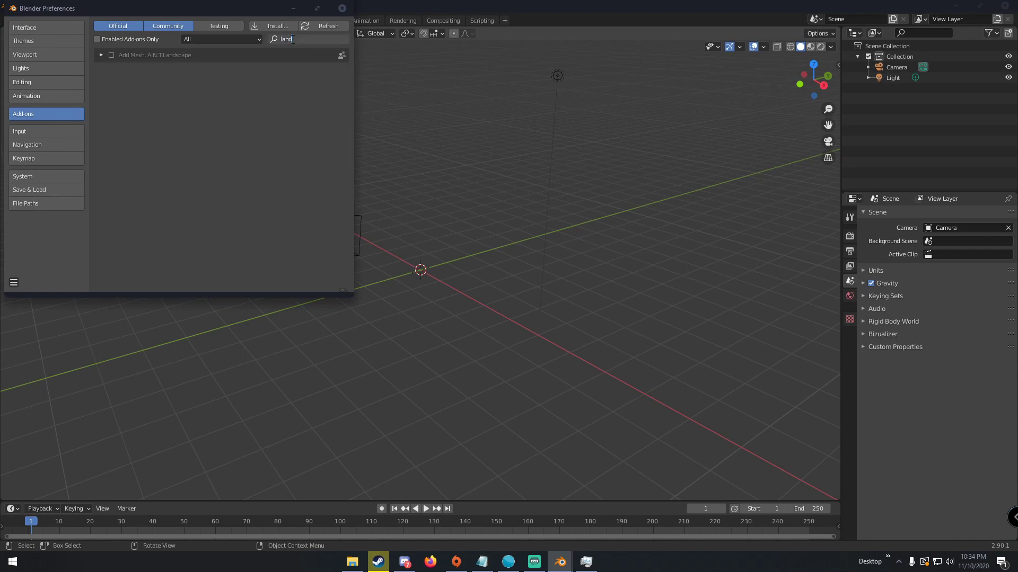
pyautogui.press('Return')
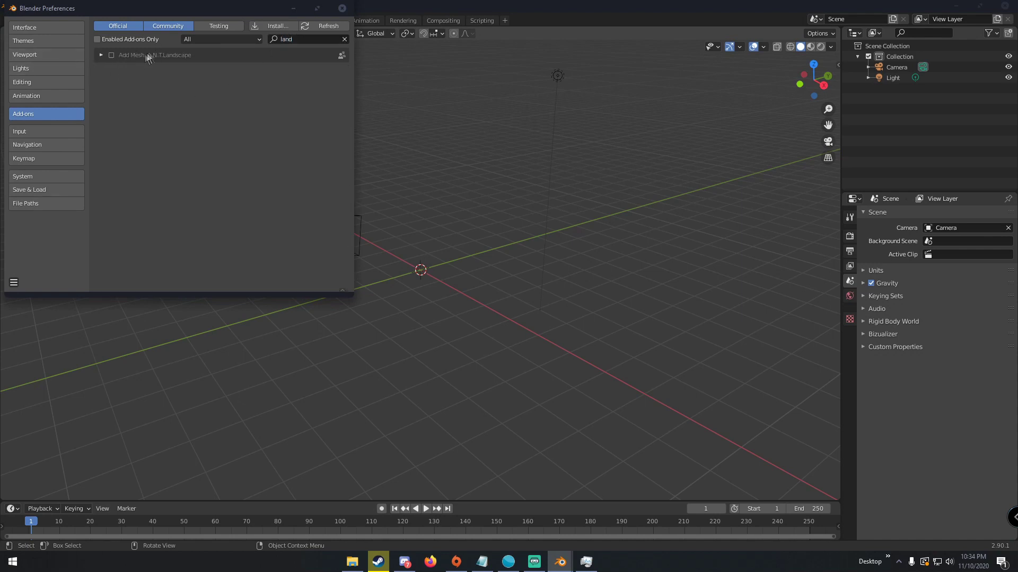
pyautogui.click(111, 55)
pyautogui.click(14, 282)
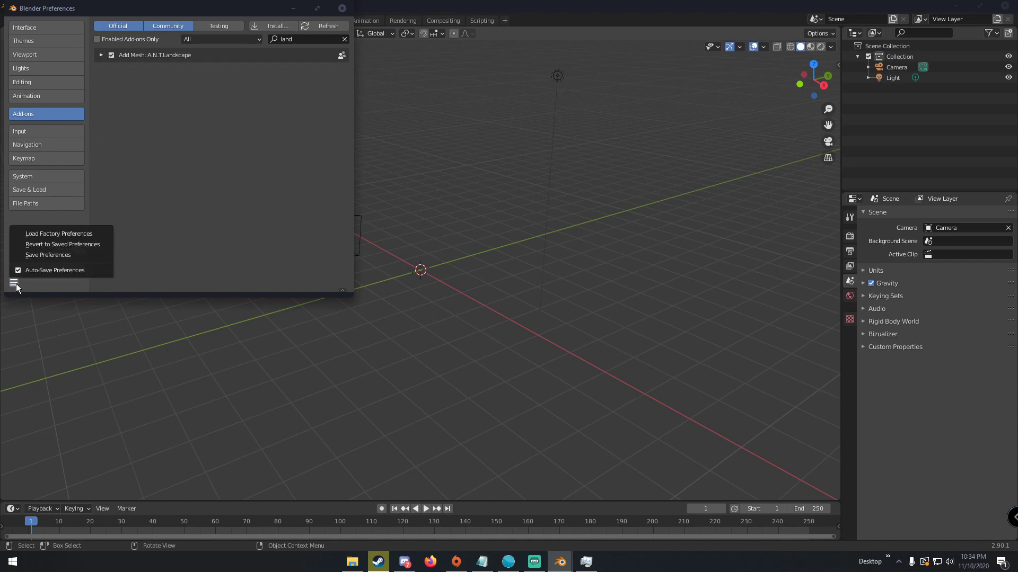
pyautogui.click(17, 256)
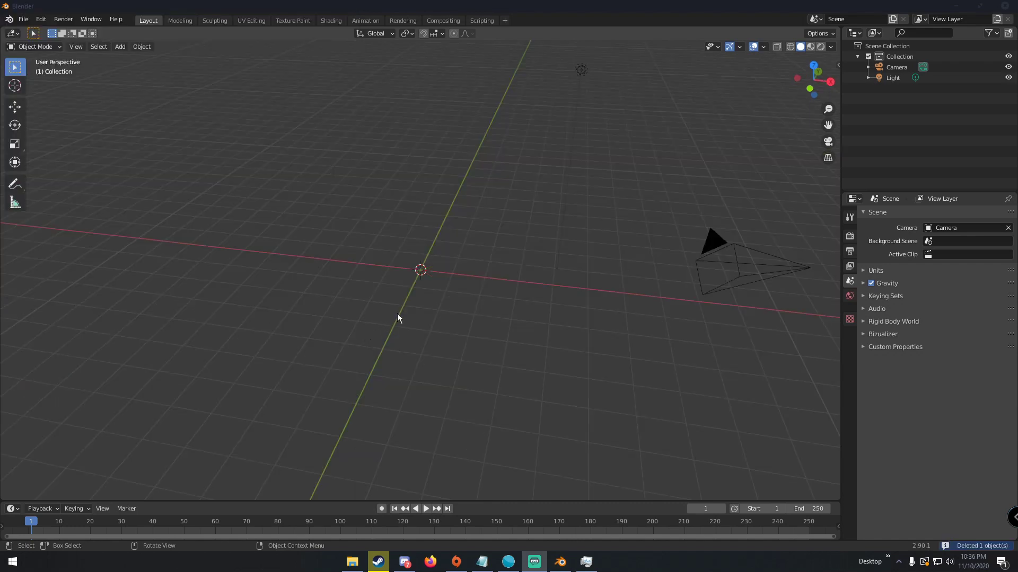
# - Add a Landscape mesh at the origin and expand its creation settings
pyautogui.moveTo(434, 291); pyautogui.dragTo(446, 340, button='middle')
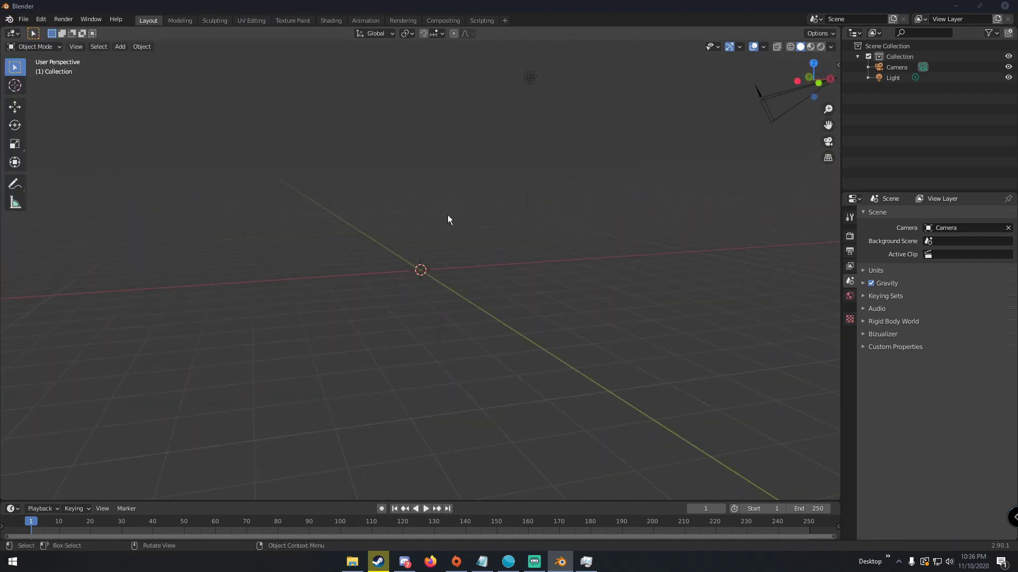
pyautogui.hotkey('shift', 'a')
pyautogui.moveTo(437, 215)
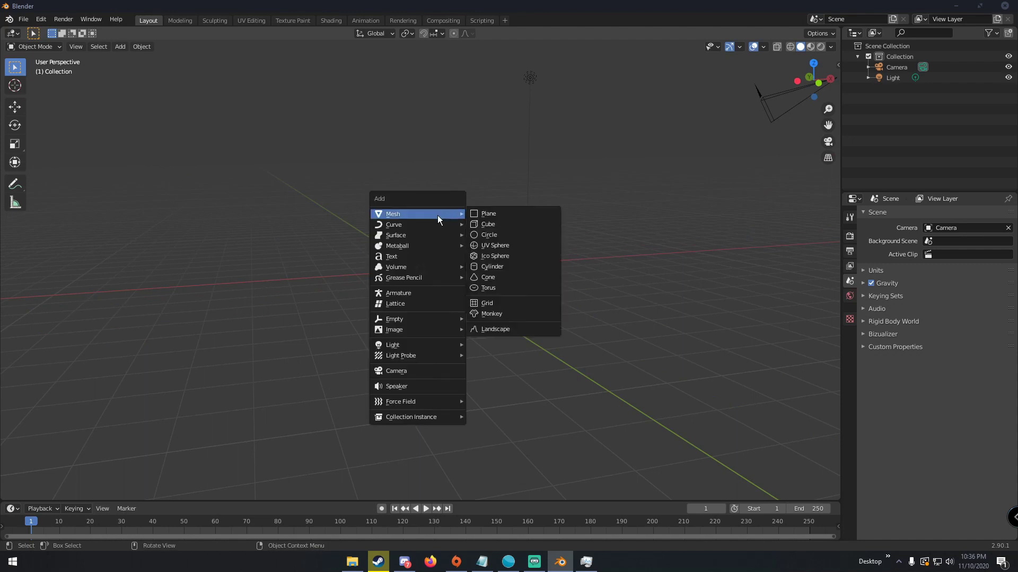
pyautogui.click(501, 329)
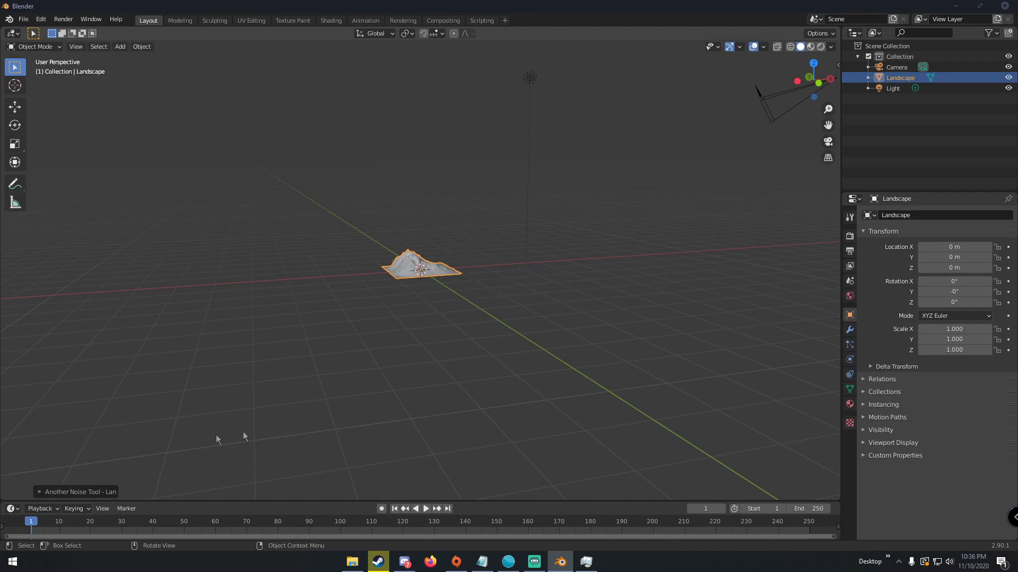
pyautogui.click(66, 492)
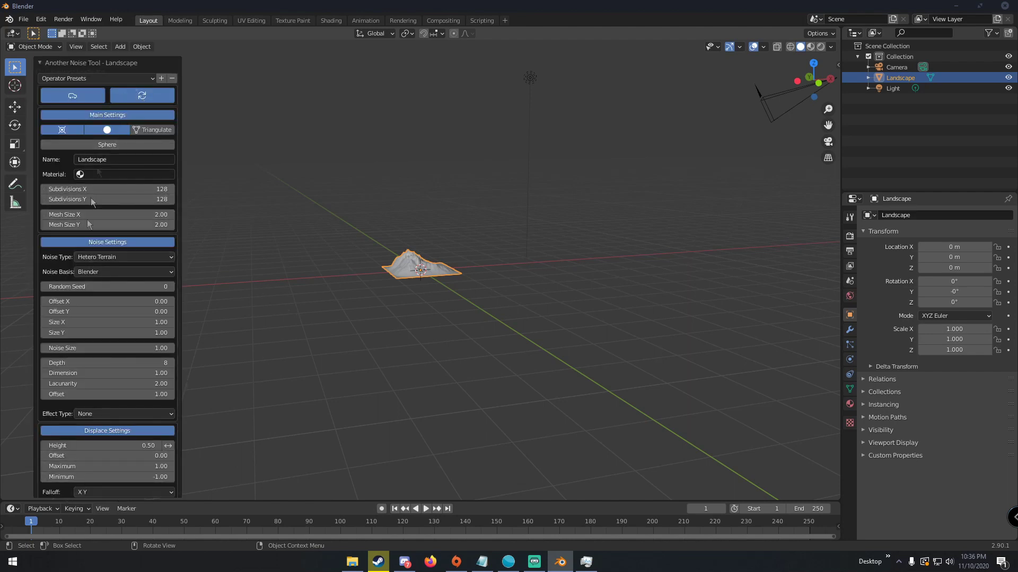
pyautogui.click(126, 159)
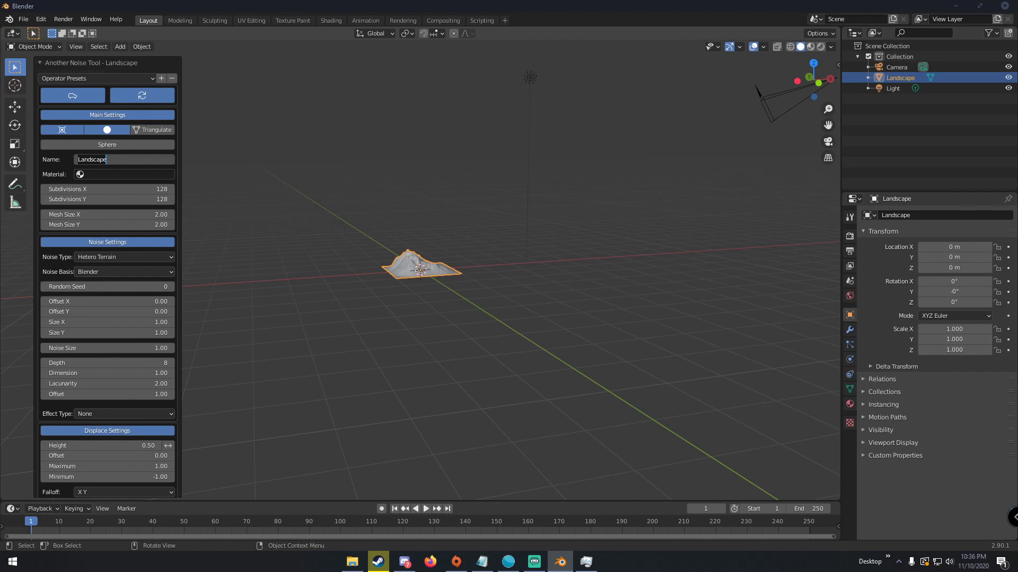
pyautogui.press('Return')
pyautogui.click(102, 175)
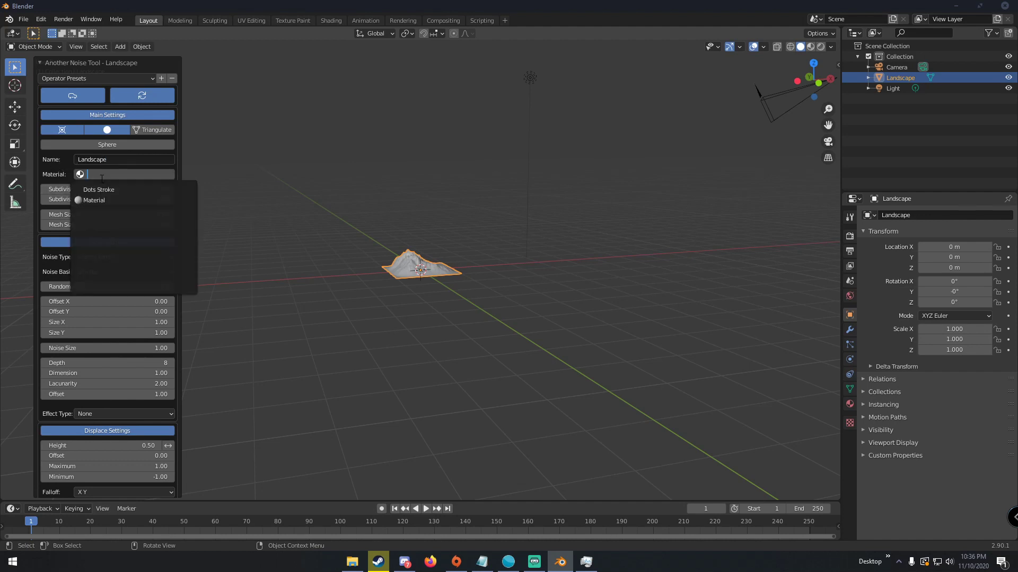
pyautogui.press('Escape')
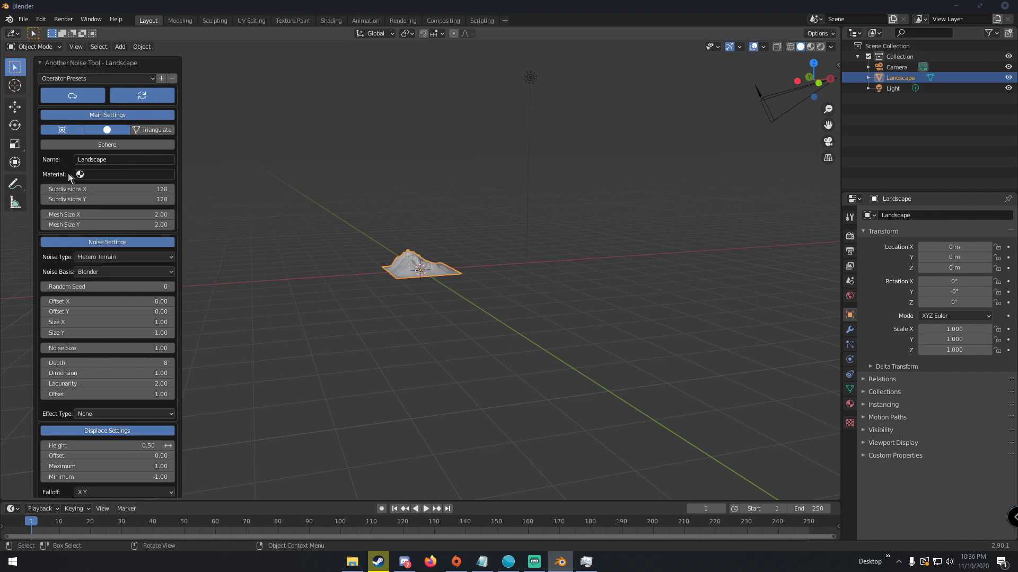
# - Set the landscape's X and Y subdivisions to 256 each
pyautogui.click(124, 190)
pyautogui.write('256')
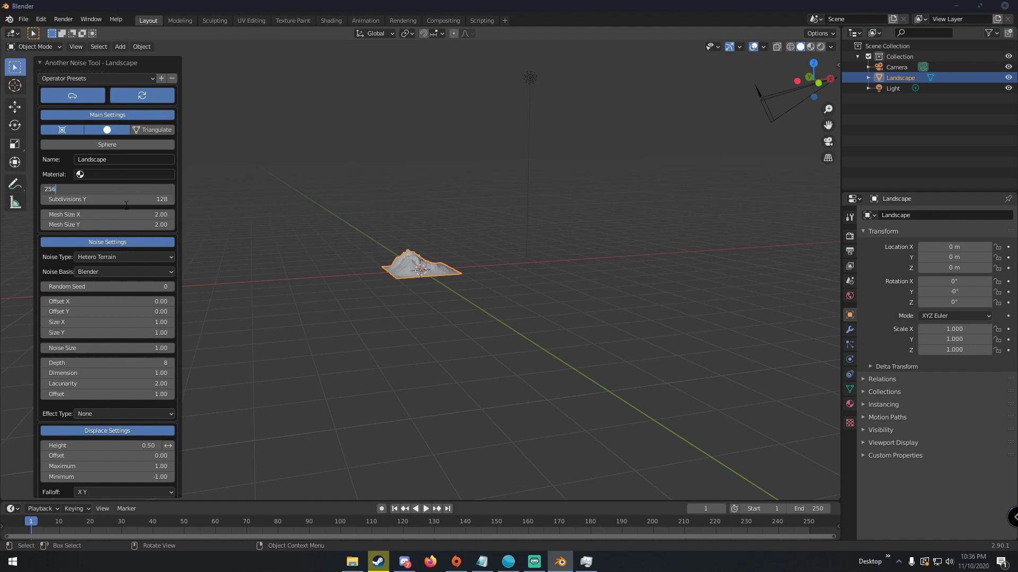
pyautogui.click(124, 197)
pyautogui.write('25')
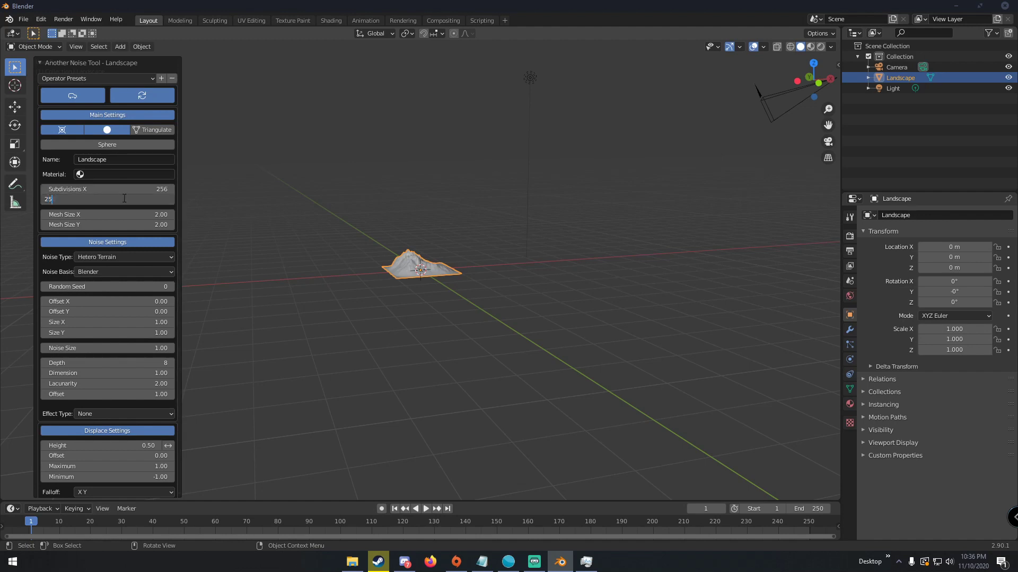
pyautogui.write('6')
pyautogui.press('Return')
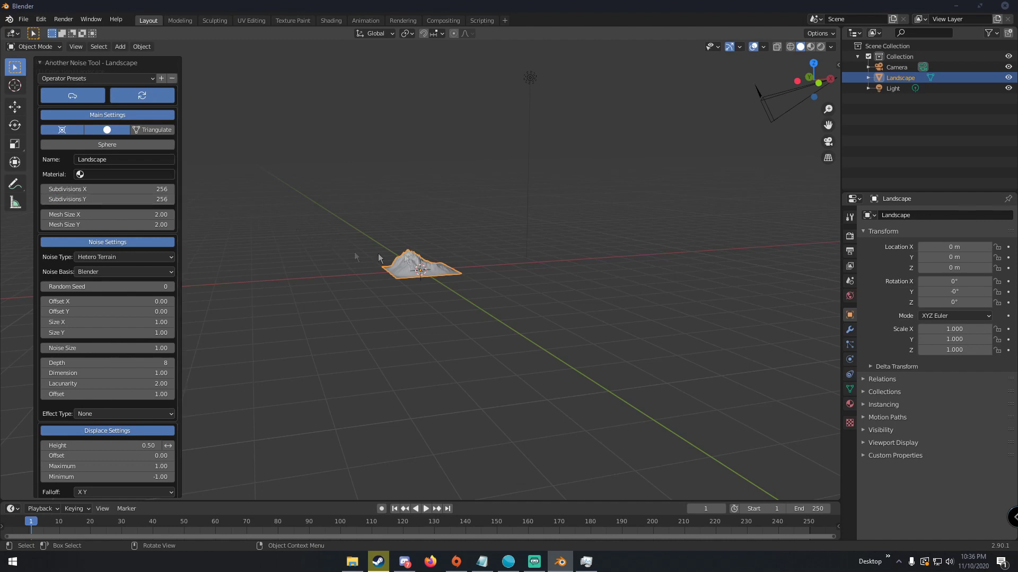
# - Try the fBm Fractal, Turbulence and Multi Fractal noise types on the landscape, viewing the terrain's shape with each
pyautogui.click(117, 256)
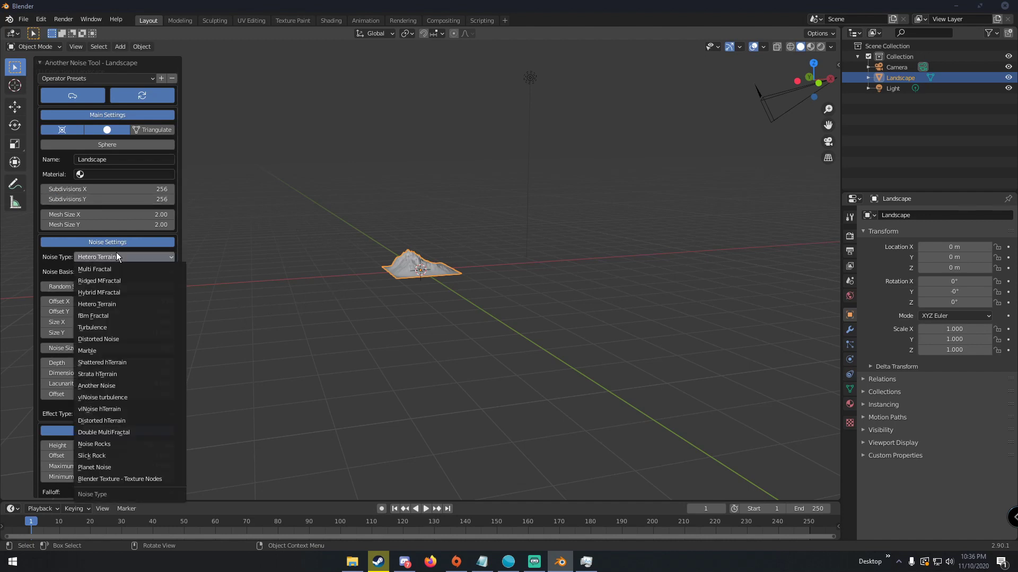
pyautogui.click(122, 316)
pyautogui.scroll(8, 403, 342)
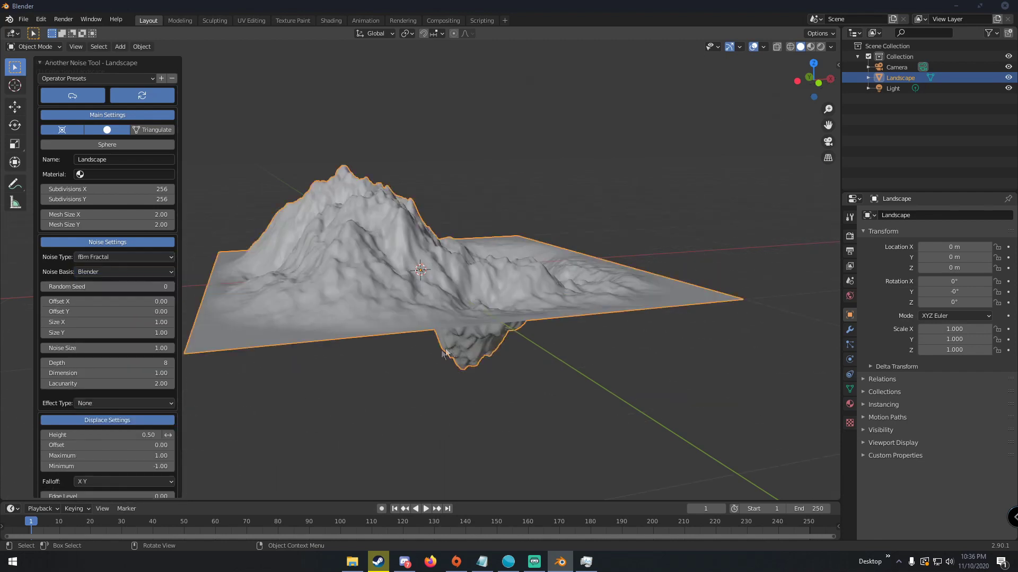
pyautogui.moveTo(339, 242); pyautogui.dragTo(389, 371, button='middle')
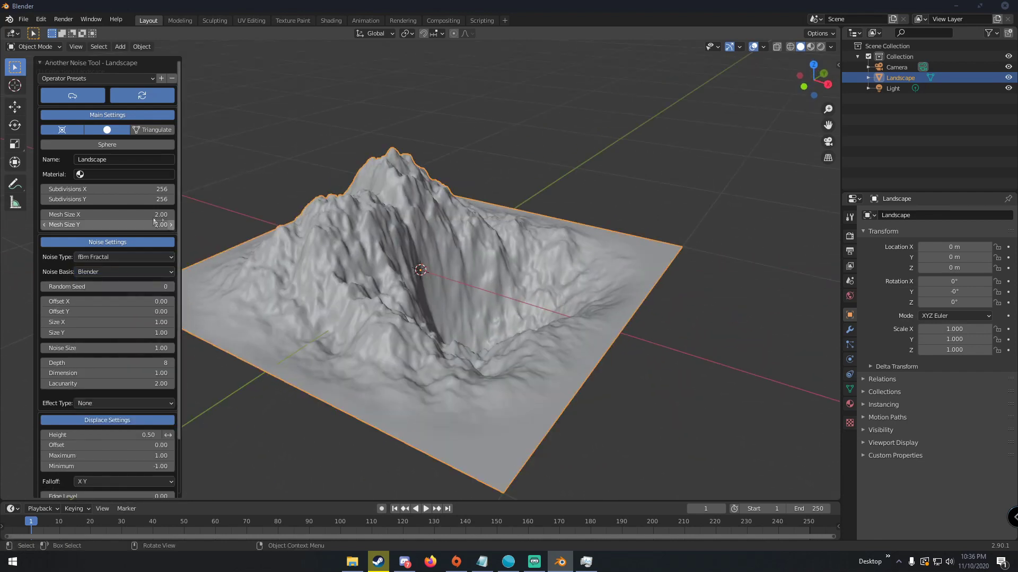
pyautogui.click(96, 257)
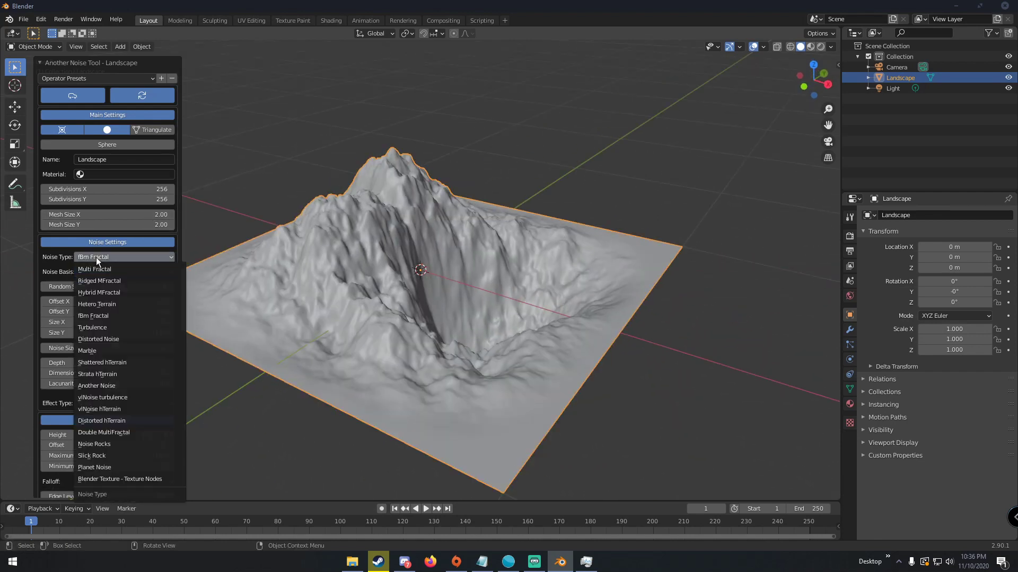
pyautogui.click(119, 328)
pyautogui.moveTo(381, 257); pyautogui.dragTo(159, 244, button='middle')
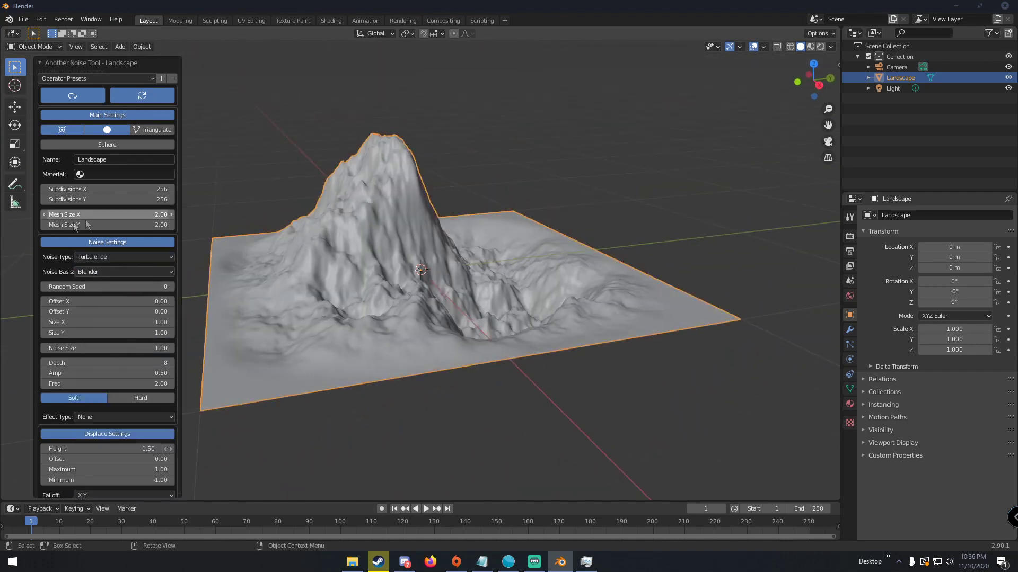
pyautogui.click(122, 257)
pyautogui.click(123, 269)
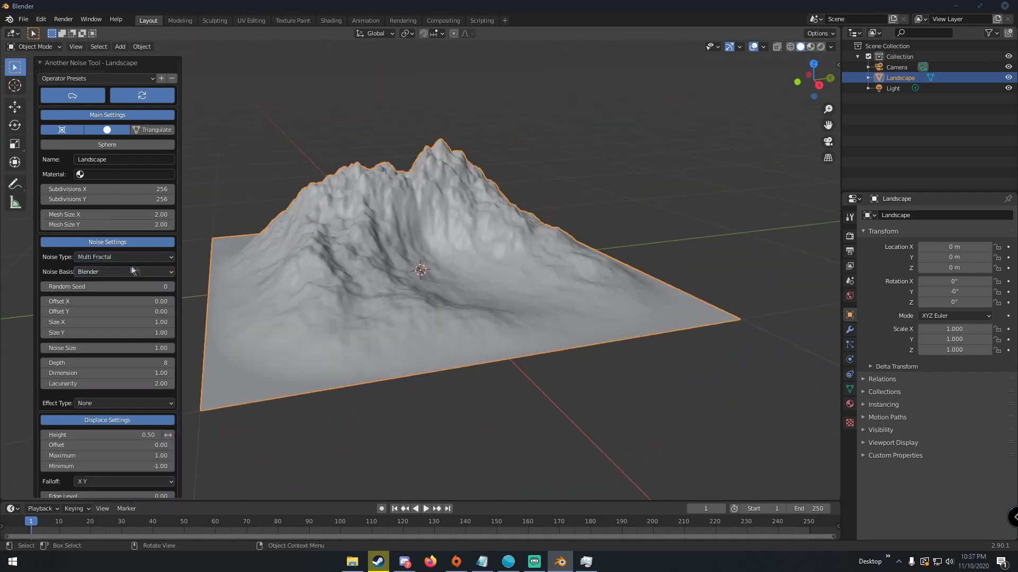
pyautogui.moveTo(238, 273); pyautogui.dragTo(318, 271, button='middle')
# - Set the landscape's noise type to Double MultiFractal with Blender as the noise basis
pyautogui.click(126, 259)
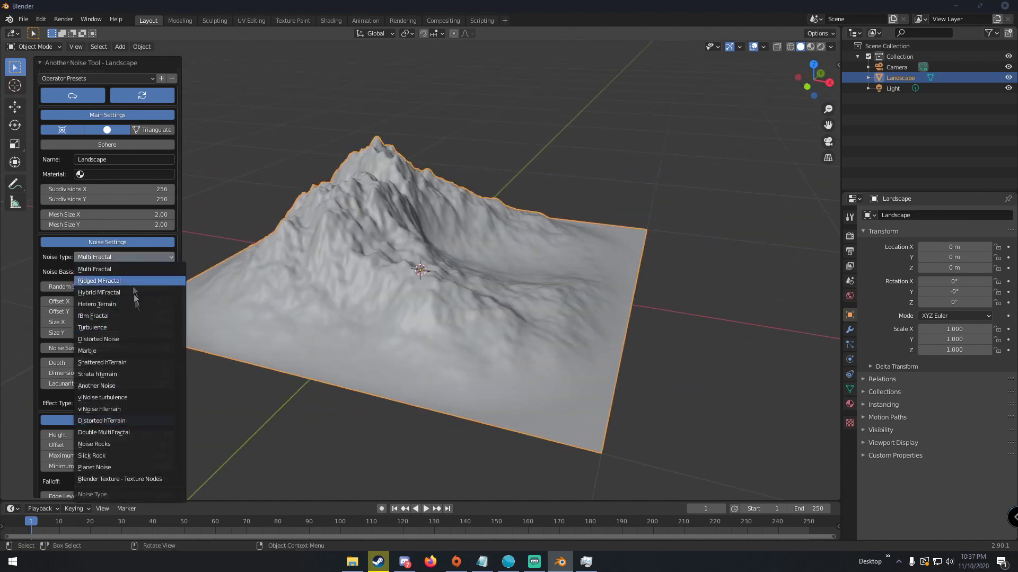
pyautogui.click(104, 432)
pyautogui.moveTo(403, 318); pyautogui.dragTo(388, 258, button='middle')
pyautogui.scroll(2, 392, 276)
pyautogui.scroll(-3, 329, 257)
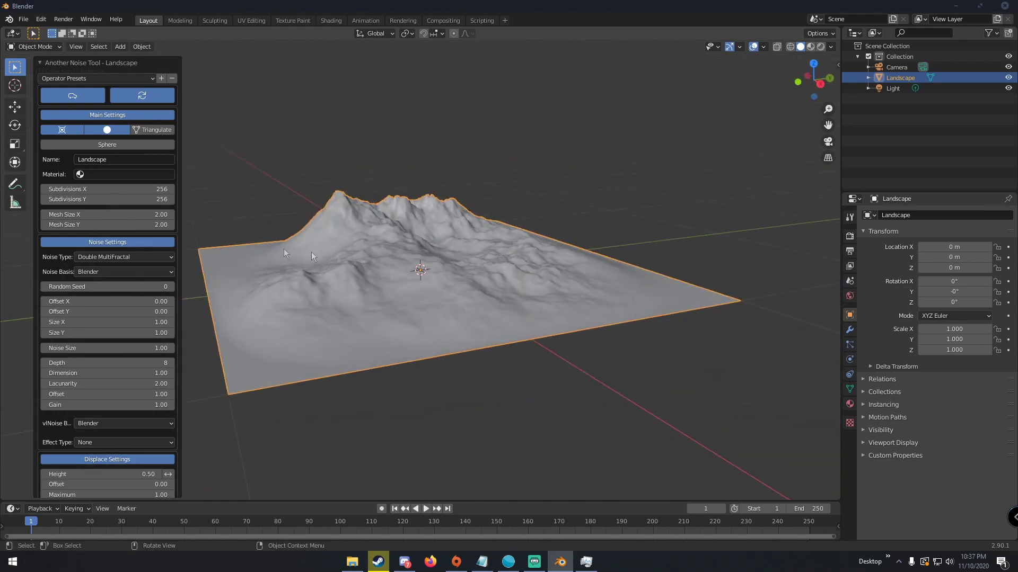
pyautogui.click(111, 272)
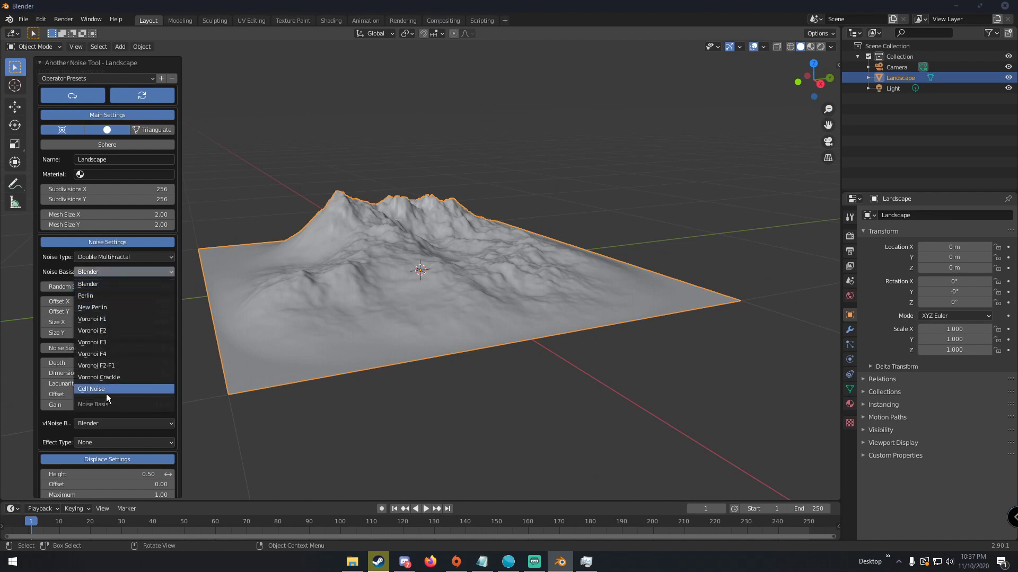
pyautogui.click(91, 289)
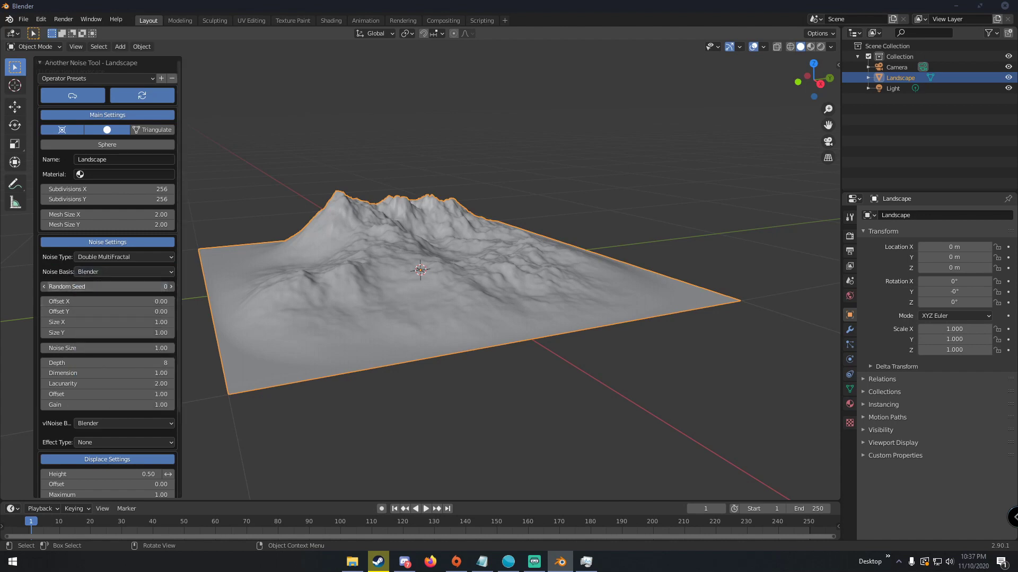
# - Try random seeds 1 and 117 on the landscape and reset the seed to 0
pyautogui.click(172, 286)
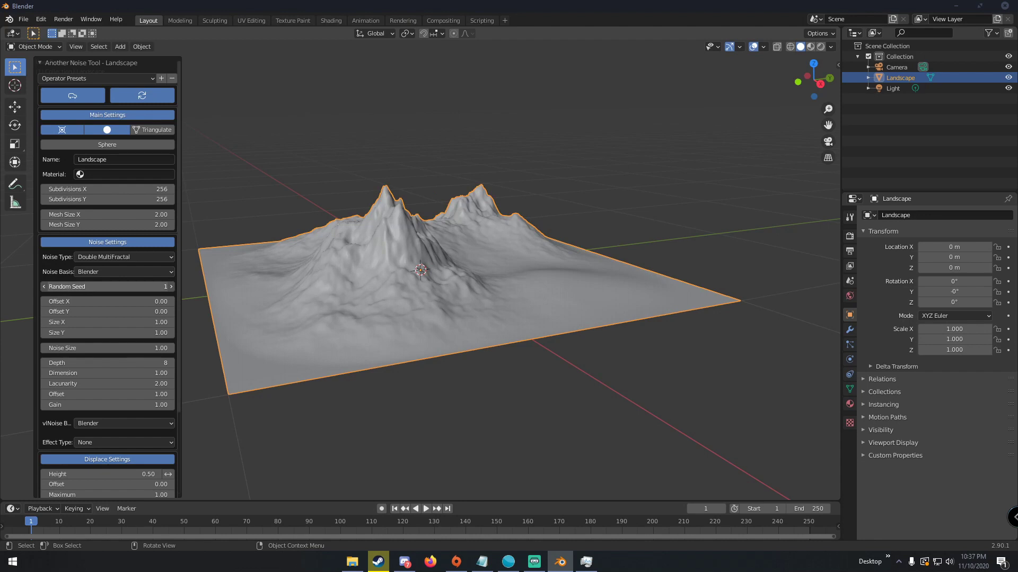
pyautogui.moveTo(85, 290); pyautogui.dragTo(110, 290)
pyautogui.click(108, 286)
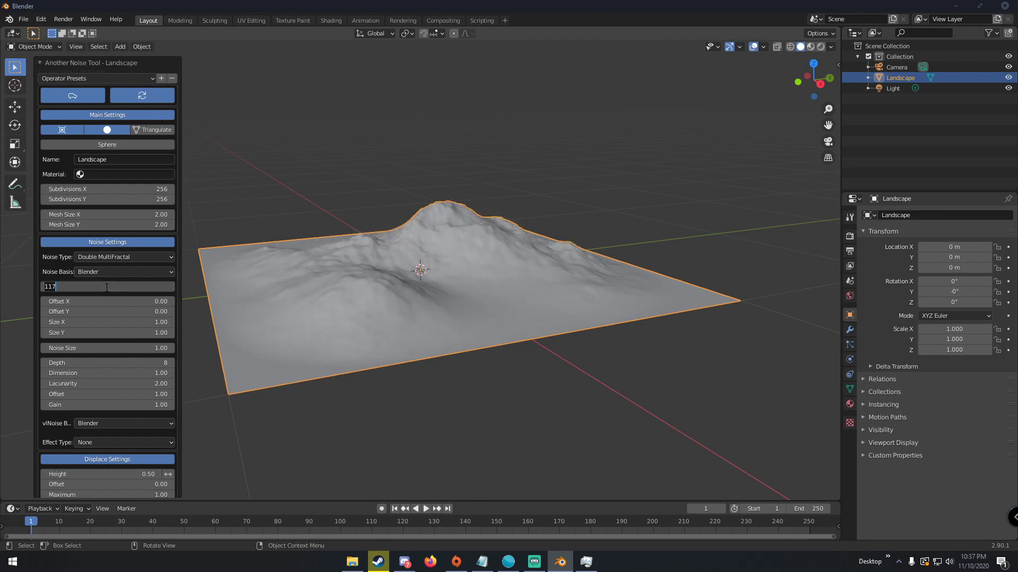
pyautogui.press('BackSpace')
pyautogui.press('BackSpace')
pyautogui.press('BackSpace')
pyautogui.write('0')
pyautogui.press('Return')
# - Try a noise X offset of 0.36 on the landscape and reset it to 0
pyautogui.moveTo(436, 274); pyautogui.dragTo(407, 288, button='middle')
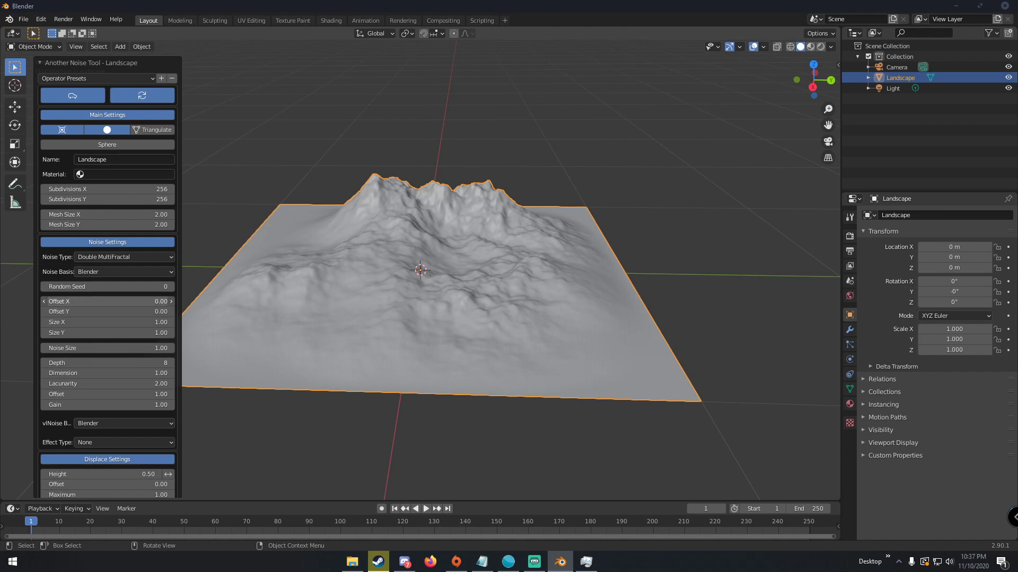
pyautogui.moveTo(108, 301); pyautogui.dragTo(119, 301)
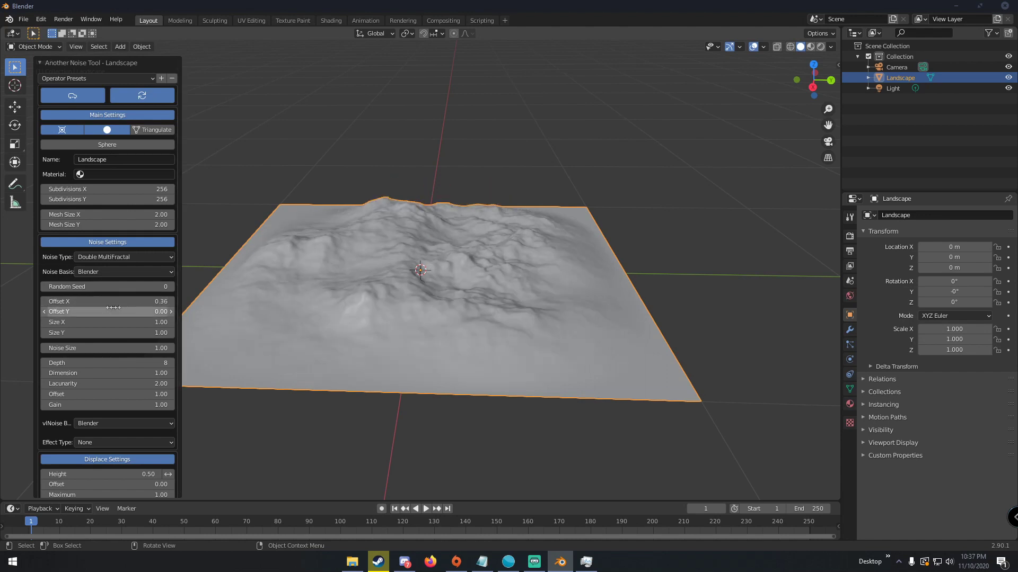
pyautogui.click(119, 301)
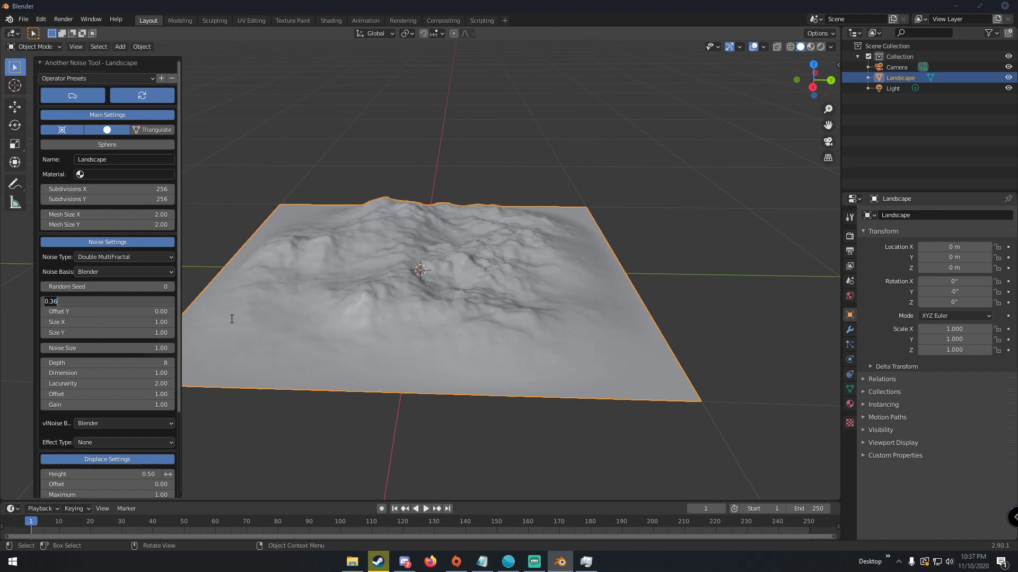
pyautogui.write('0')
pyautogui.press('Return')
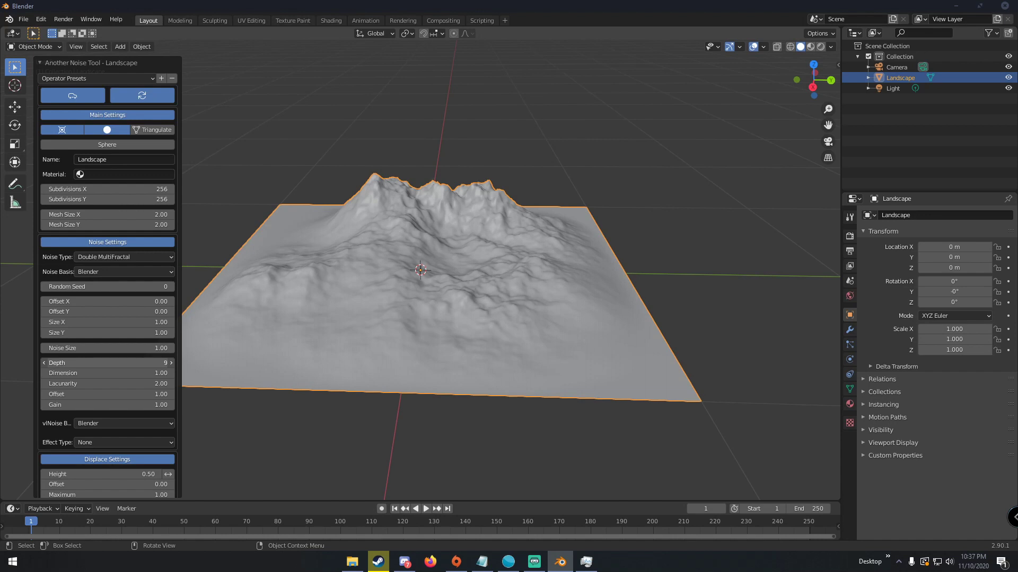
# - Return the landscape's noise depth to 8 and inspect the terrain's detail
pyautogui.moveTo(88, 363); pyautogui.dragTo(101, 364)
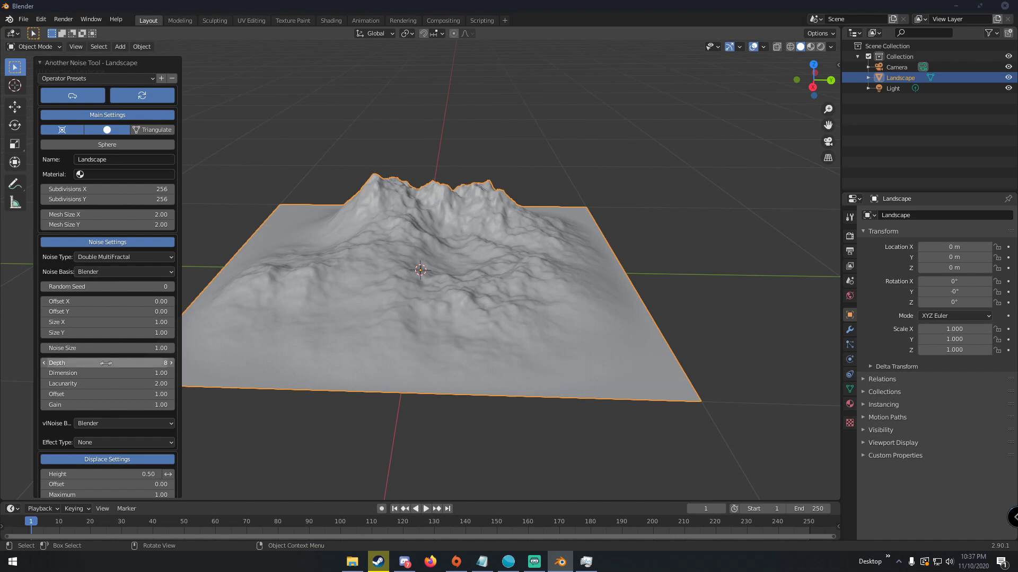
pyautogui.moveTo(463, 310); pyautogui.dragTo(507, 315, button='middle')
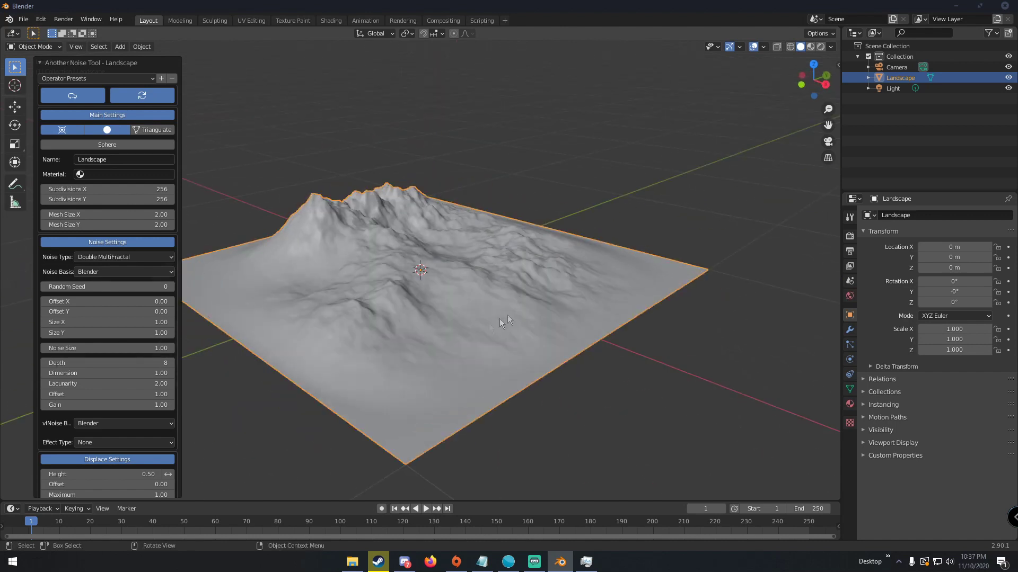
# - Try a noise dimension of 2.00 on the landscape and reset it to 1
pyautogui.moveTo(120, 377); pyautogui.dragTo(130, 376)
pyautogui.click(124, 377)
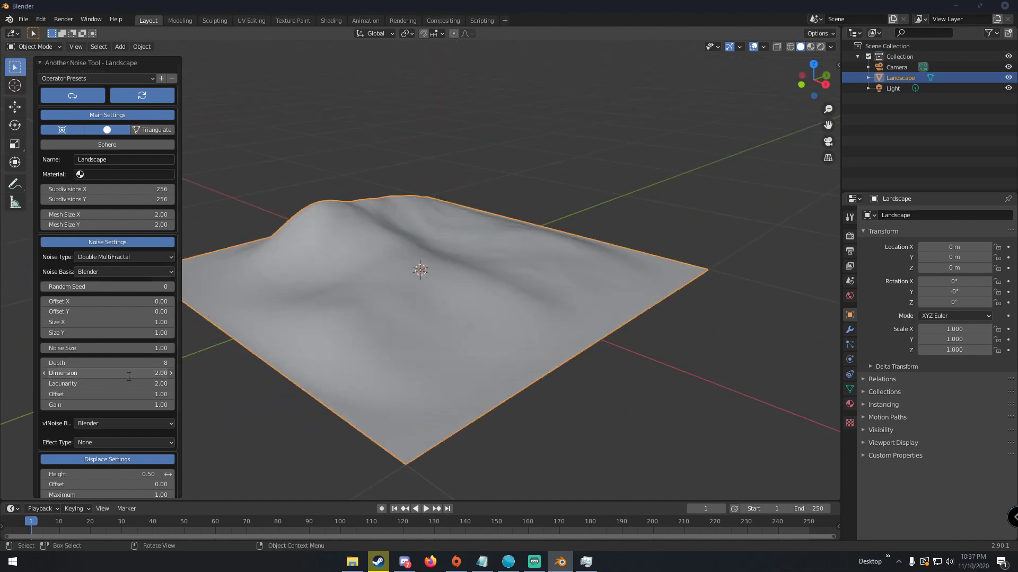
pyautogui.write('2.0')
pyautogui.press('BackSpace')
pyautogui.press('BackSpace')
pyautogui.press('BackSpace')
pyautogui.write('1')
pyautogui.press('Return')
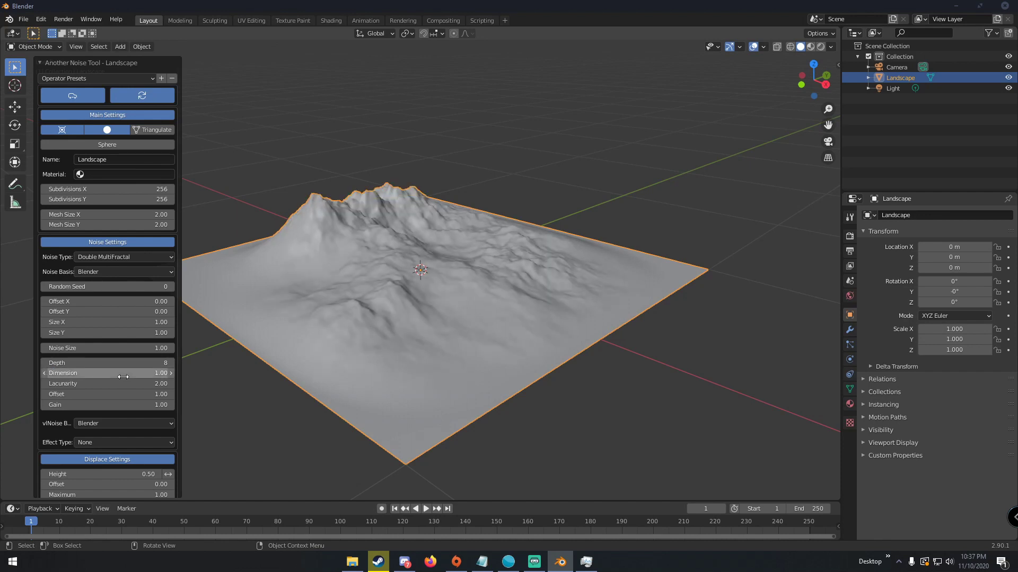
# - Try a lacunarity of 3.62 on the landscape and reset it to 2
pyautogui.moveTo(90, 386); pyautogui.dragTo(111, 386)
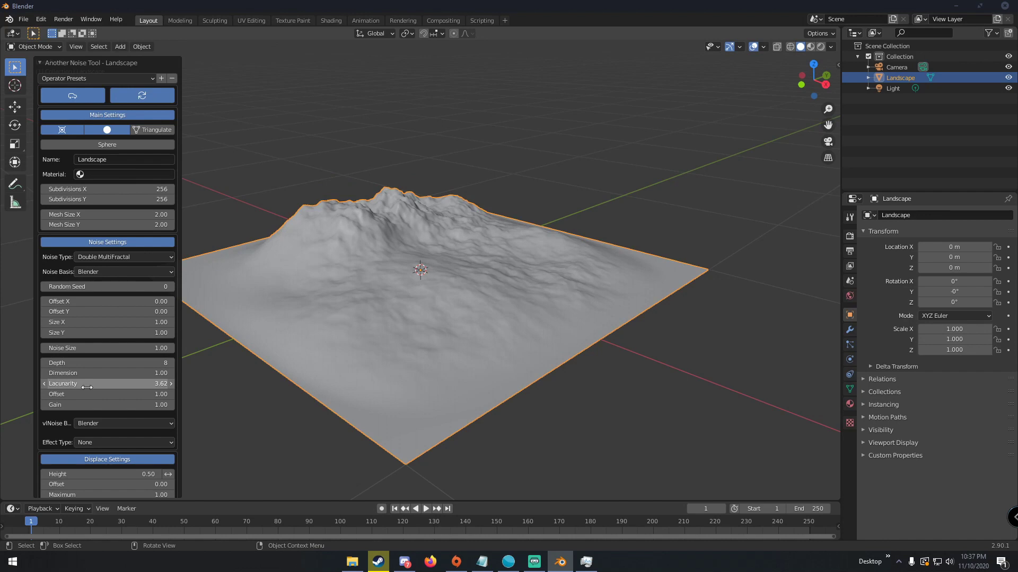
pyautogui.click(111, 387)
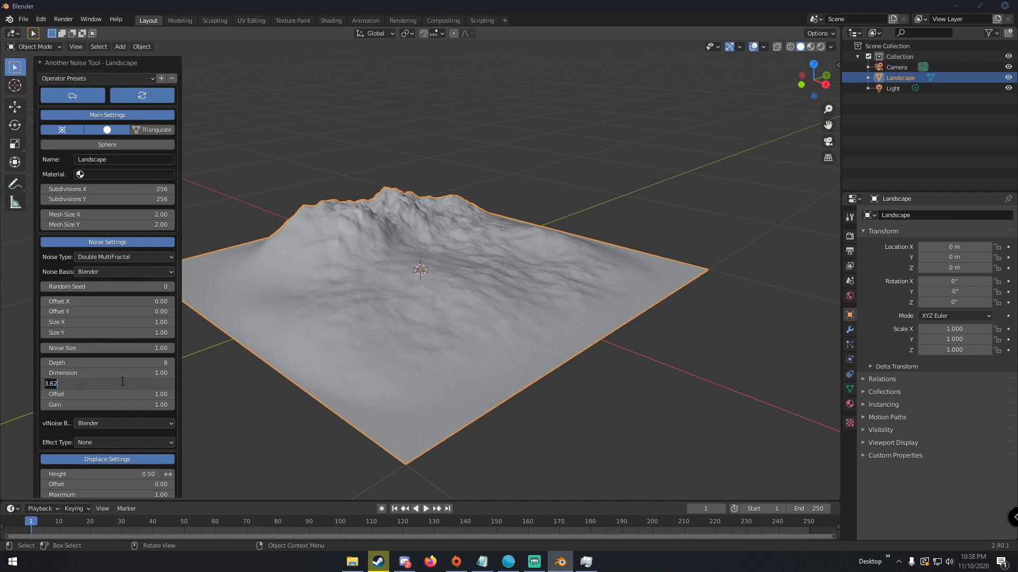
pyautogui.write('2')
pyautogui.press('Return')
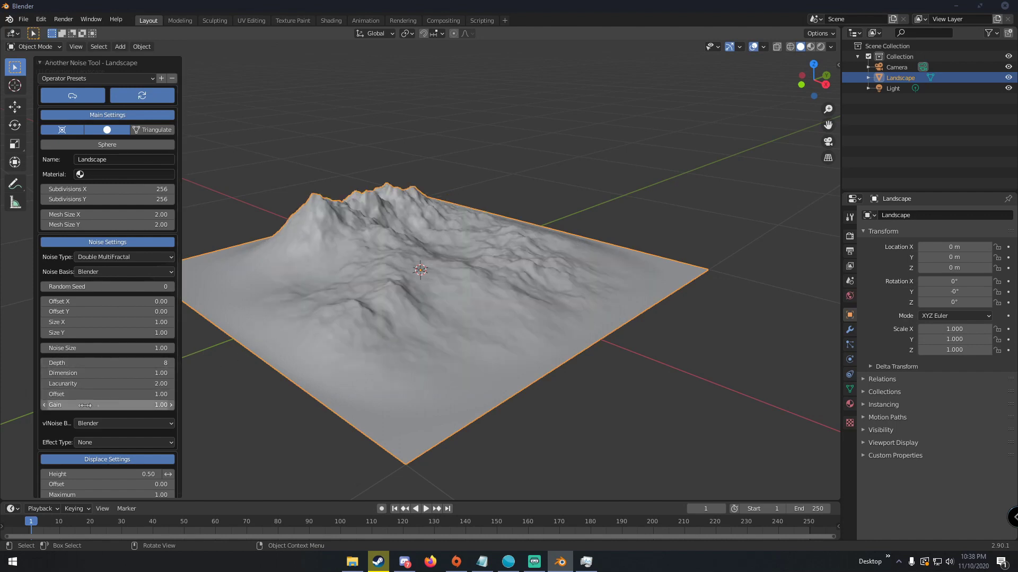
# - Try a noise gain of 2.47 on the landscape, inspect the terrain, and reset the gain to 1
pyautogui.moveTo(109, 406)
pyautogui.mouseDown()
pyautogui.moveTo(153, 405)
pyautogui.moveTo(109, 405)
pyautogui.mouseUp()
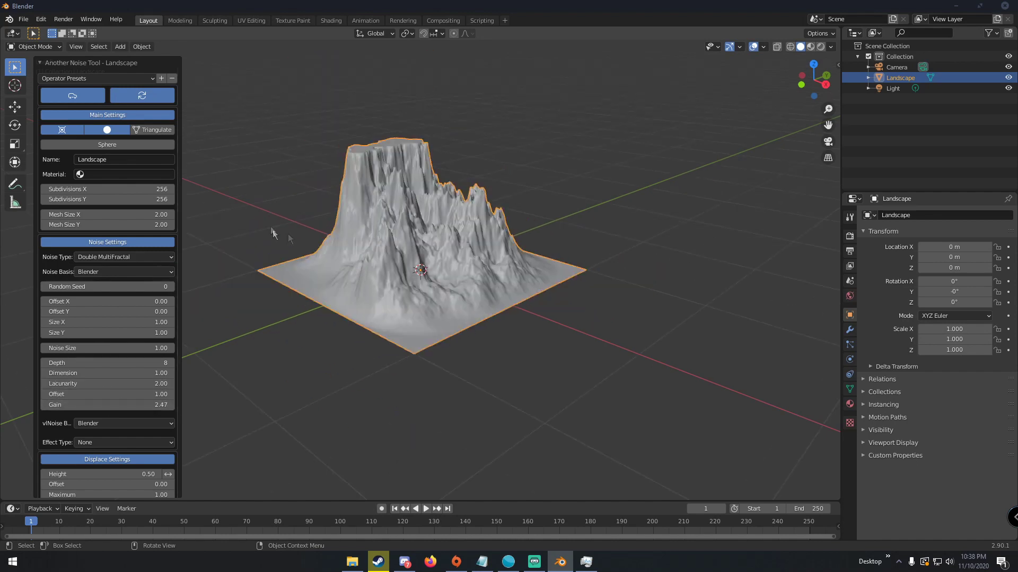
pyautogui.moveTo(340, 212); pyautogui.dragTo(271, 233, button='middle')
pyautogui.click(130, 405)
pyautogui.write('1')
pyautogui.press('Return')
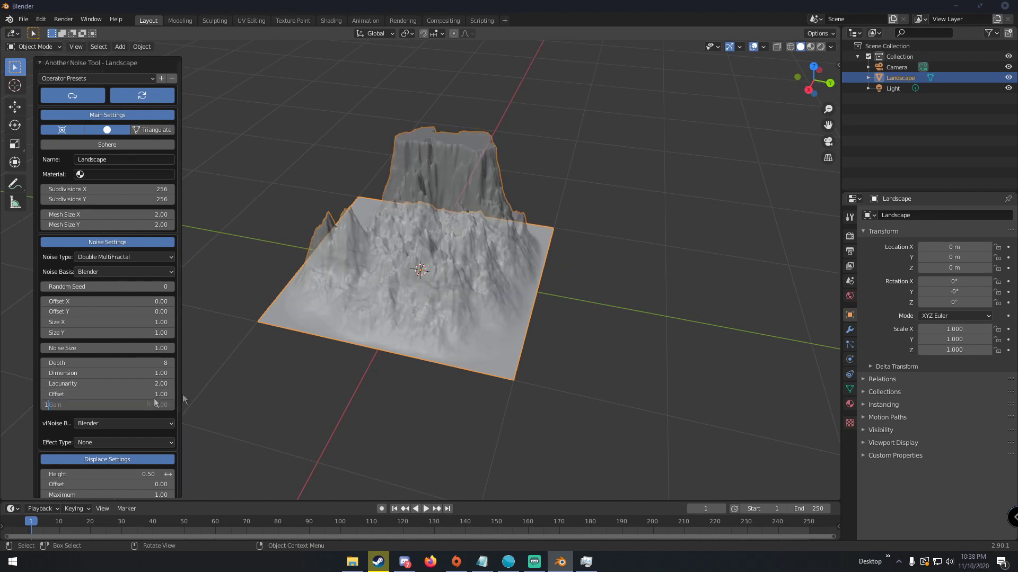
pyautogui.moveTo(477, 296); pyautogui.dragTo(505, 254, button='middle')
pyautogui.scroll(2, 422, 261)
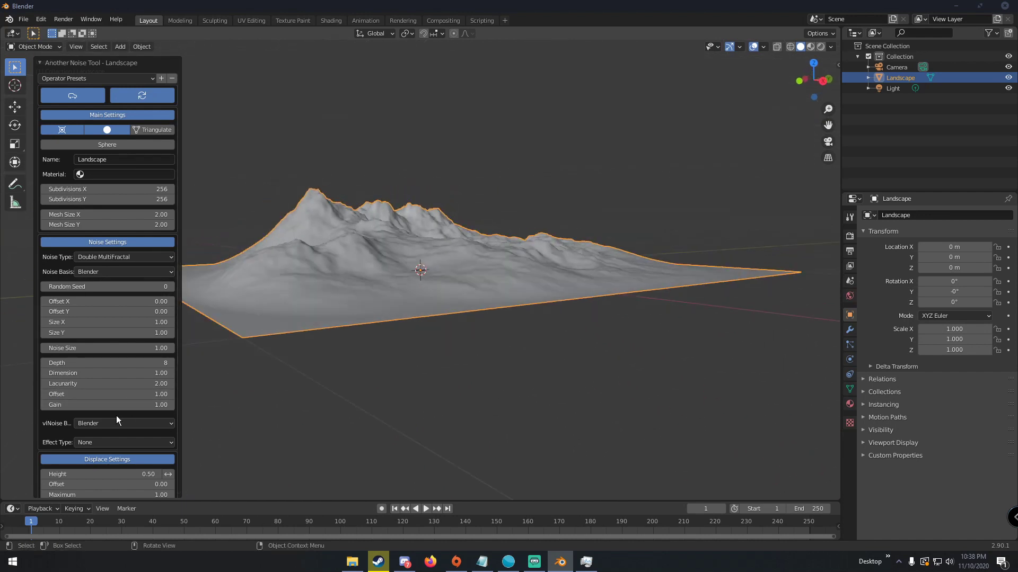
# - Try the Gradient effect type on the landscape and set the effect type back to None
pyautogui.scroll(-4, 116, 415)
pyautogui.click(99, 356)
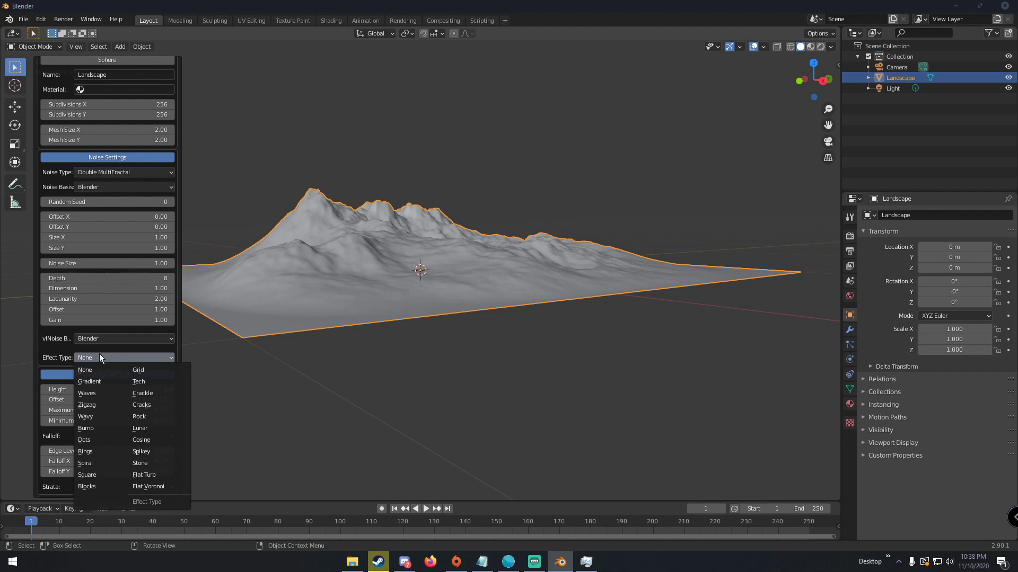
pyautogui.click(88, 383)
pyautogui.moveTo(382, 249); pyautogui.dragTo(361, 311, button='middle')
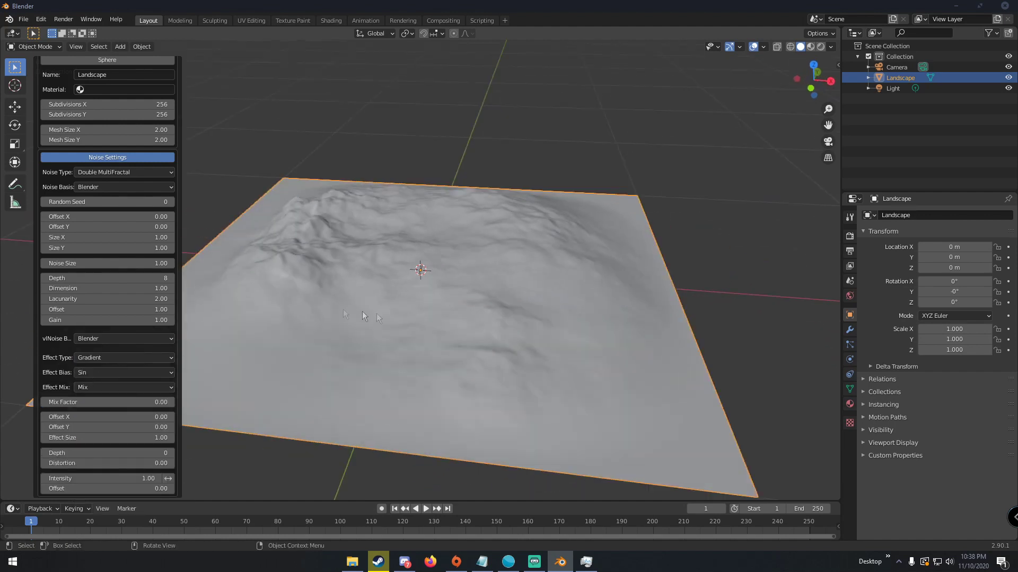
pyautogui.click(96, 358)
pyautogui.click(95, 368)
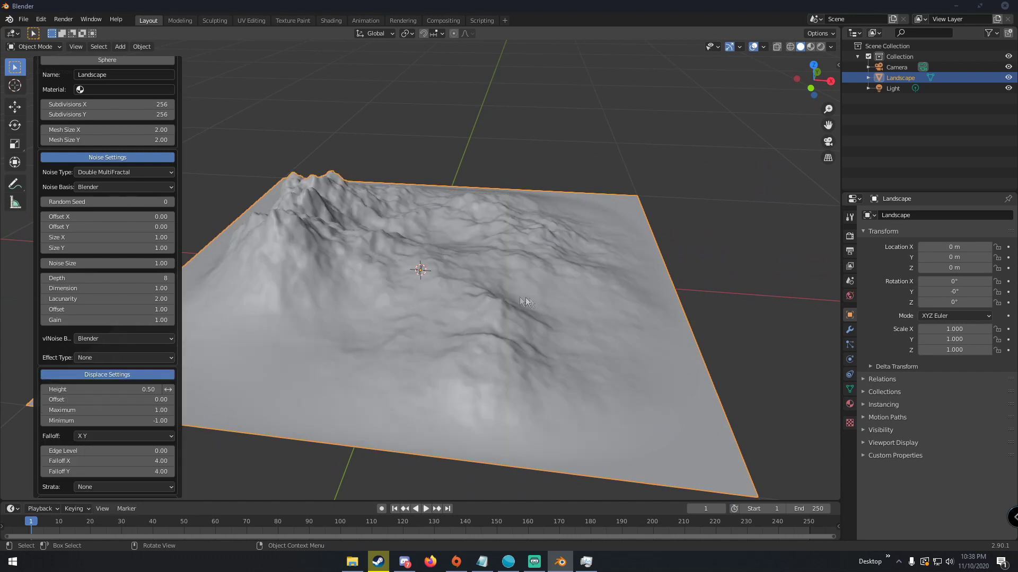
pyautogui.moveTo(365, 355); pyautogui.dragTo(310, 316, button='middle')
pyautogui.scroll(-2, 113, 380)
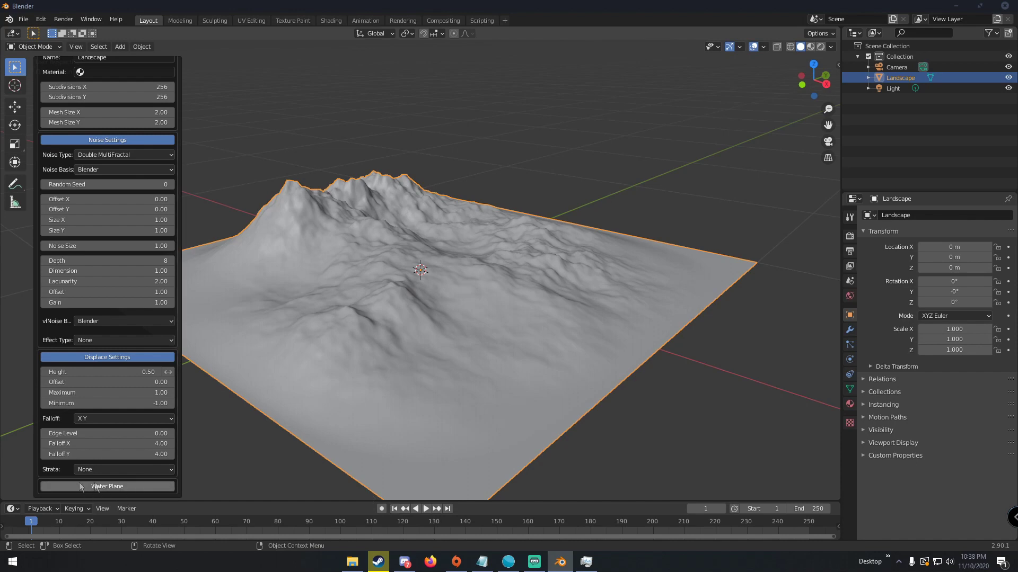
pyautogui.moveTo(429, 294); pyautogui.dragTo(382, 289, button='middle')
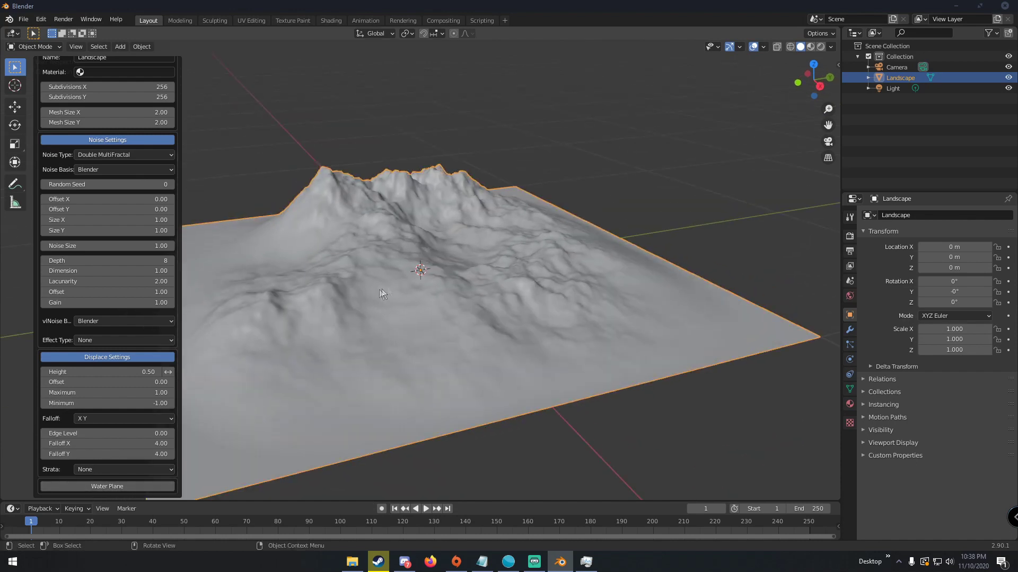
pyautogui.moveTo(444, 272); pyautogui.dragTo(484, 268, button='middle')
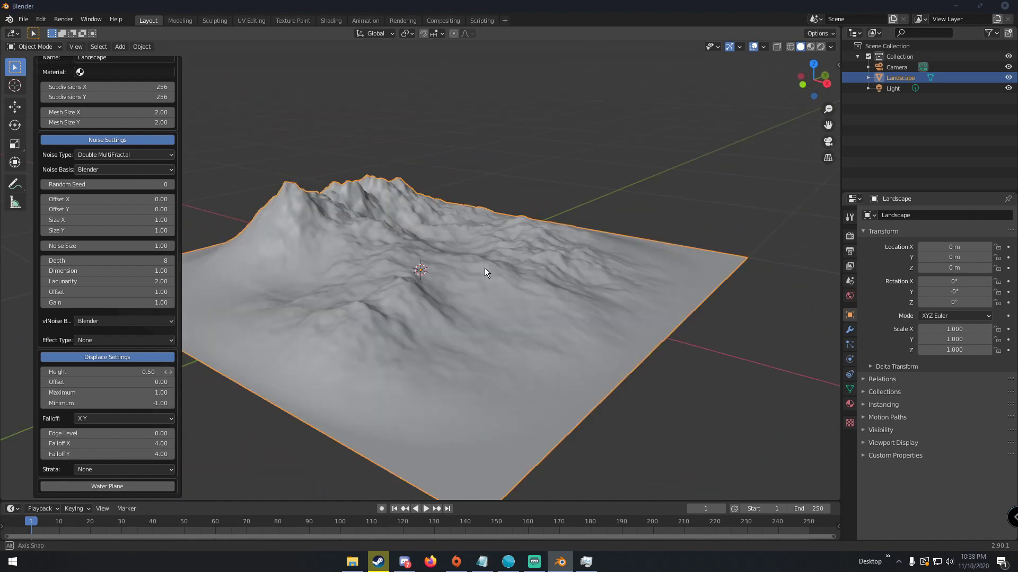
# - Try the Abstract operator preset on the landscape and inspect the generated shape from several sides
pyautogui.scroll(5, 91, 263)
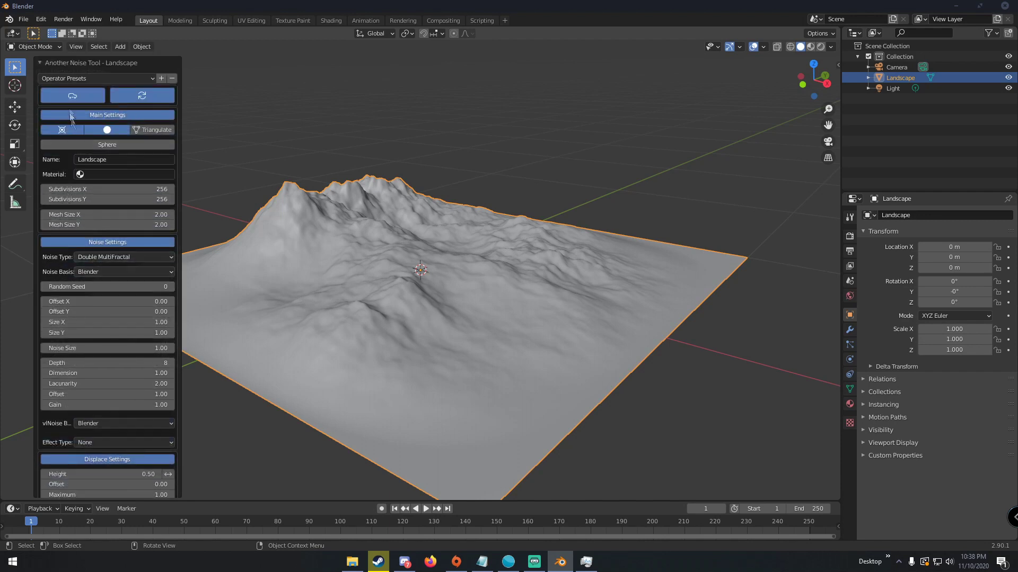
pyautogui.click(73, 77)
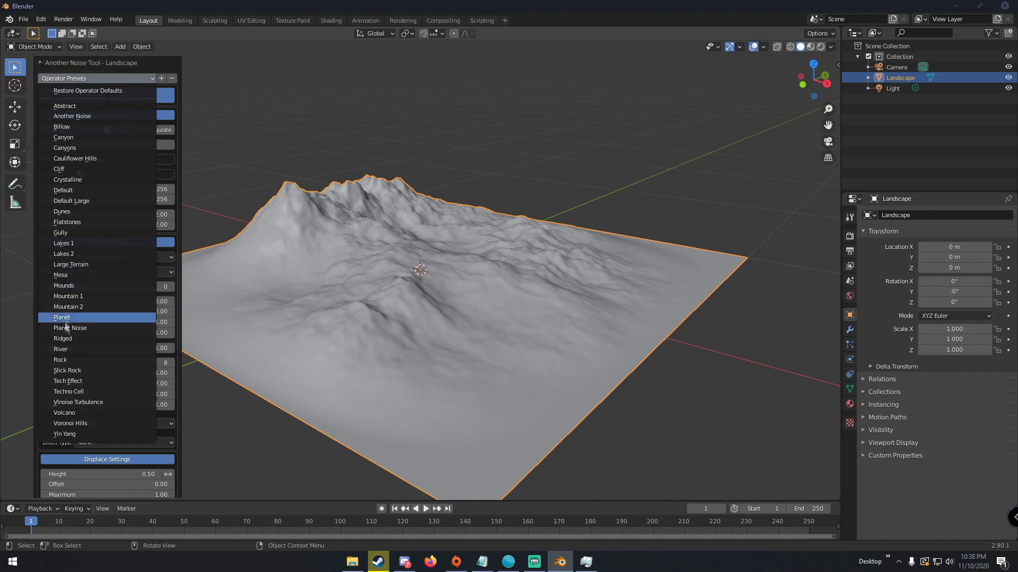
pyautogui.click(78, 106)
pyautogui.scroll(-5, 365, 238)
pyautogui.moveTo(476, 234); pyautogui.dragTo(352, 244, button='middle')
pyautogui.scroll(-3, 322, 218)
pyautogui.scroll(3, 408, 260)
pyautogui.scroll(5, 458, 298)
pyautogui.scroll(-5, 529, 271)
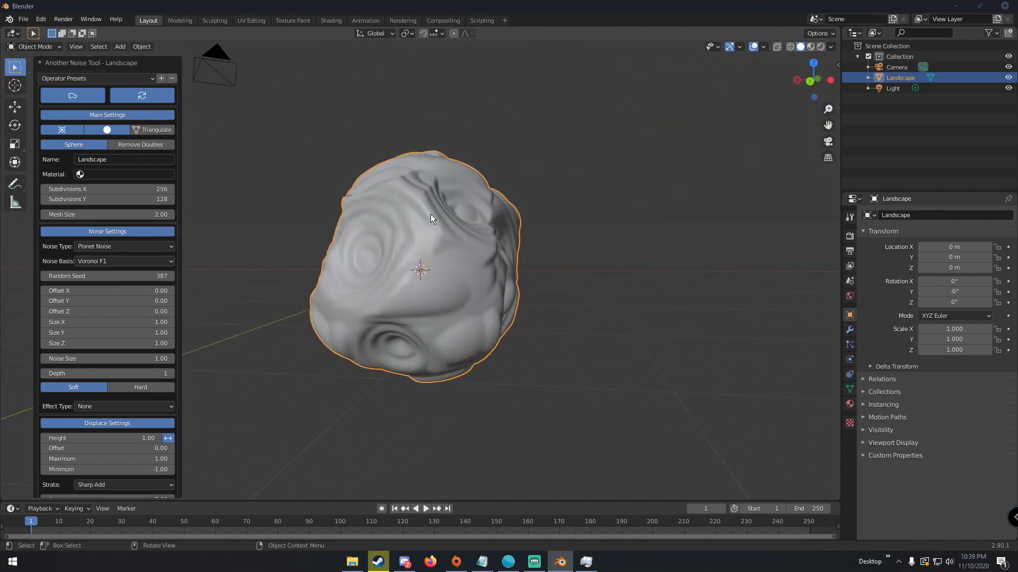
pyautogui.moveTo(430, 214); pyautogui.dragTo(335, 198, button='middle')
# - Try the Another Noise operator preset on the landscape and view the terrain up close
pyautogui.click(75, 78)
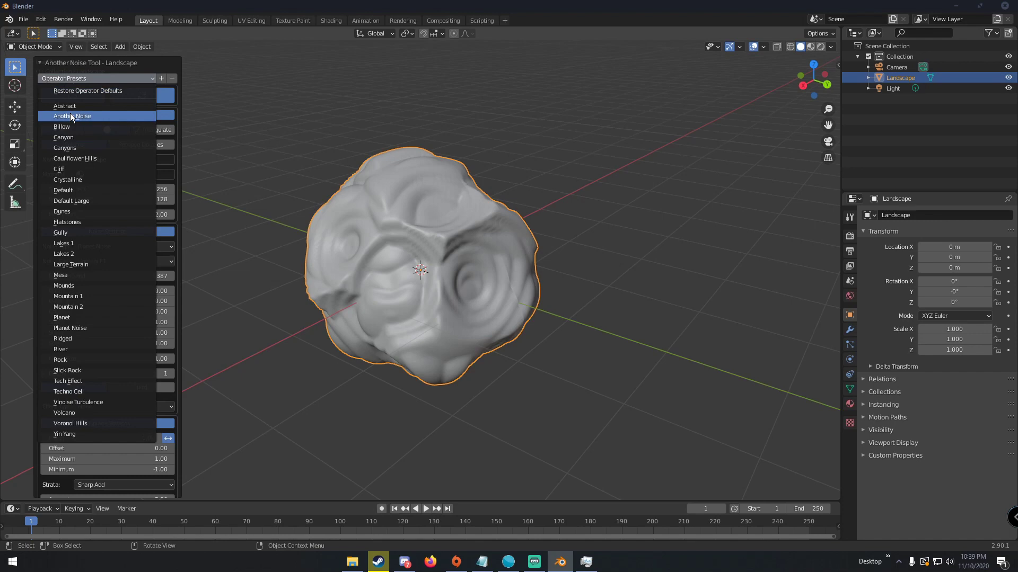
pyautogui.click(72, 116)
pyautogui.moveTo(293, 175); pyautogui.dragTo(291, 253, button='middle')
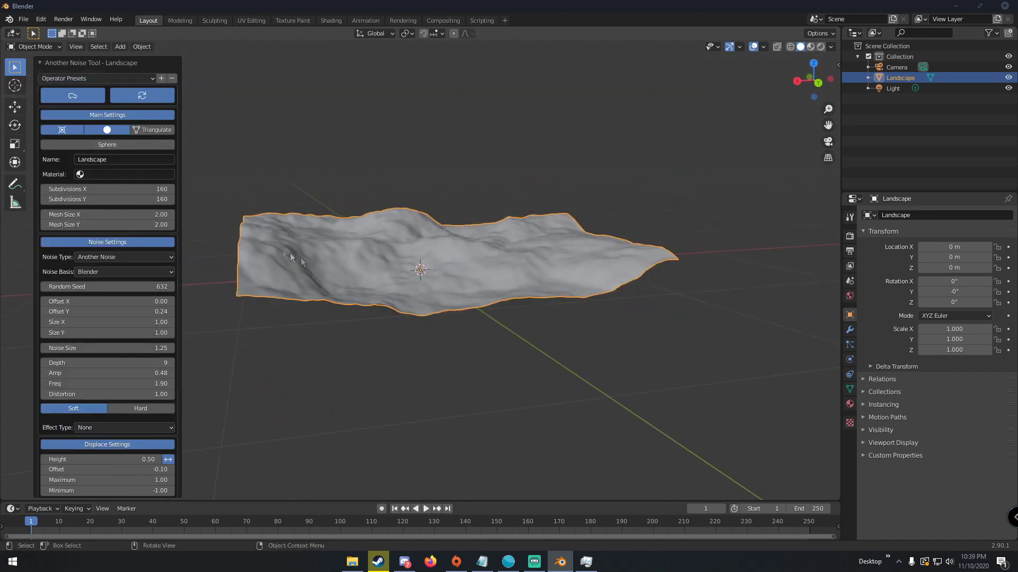
pyautogui.scroll(5, 291, 252)
# - Try the Billow and Canyons operator presets on the landscape, viewing each resulting terrain
pyautogui.click(84, 78)
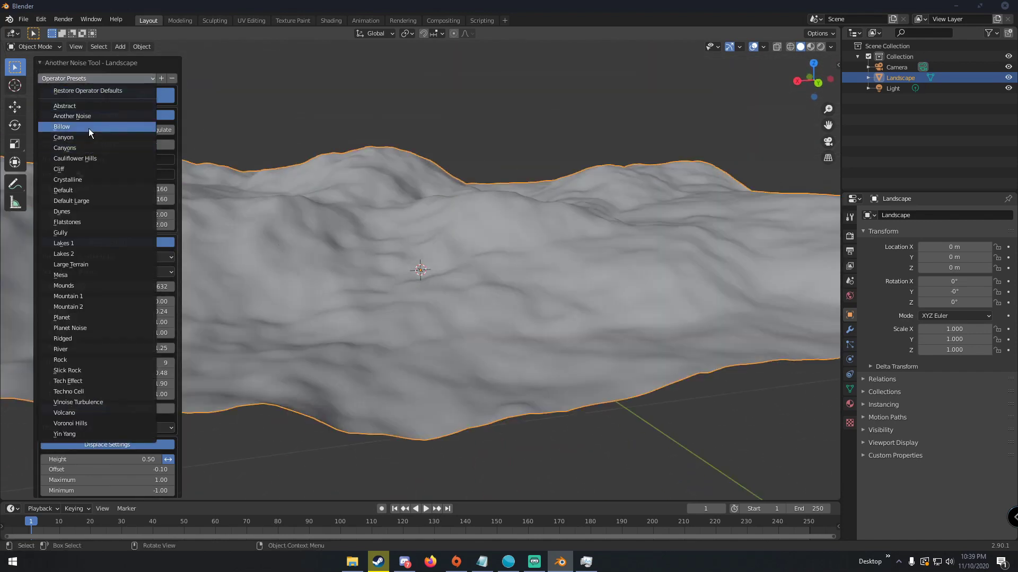
pyautogui.click(88, 128)
pyautogui.scroll(-3, 324, 198)
pyautogui.moveTo(409, 227); pyautogui.dragTo(260, 202, button='middle')
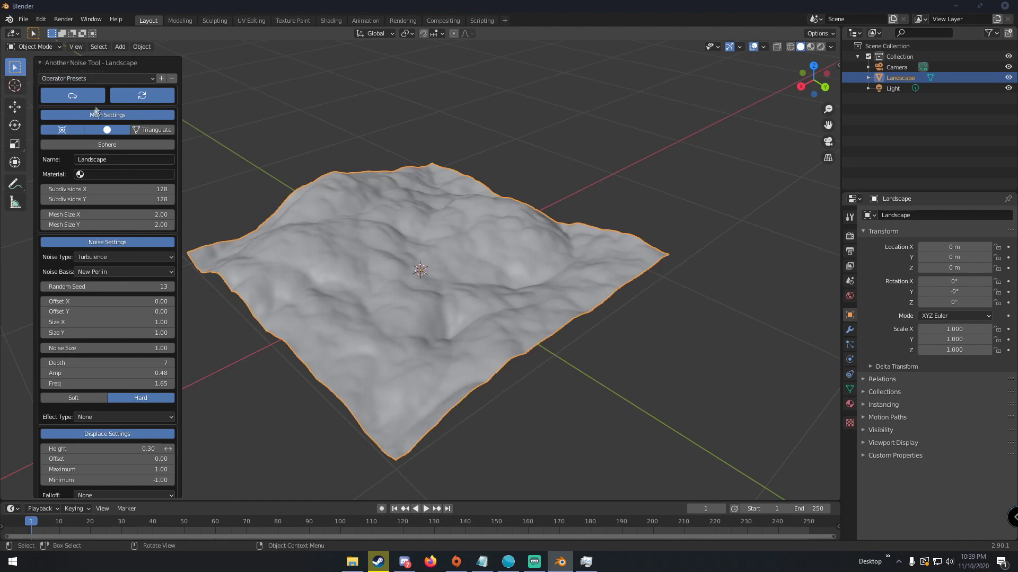
pyautogui.click(93, 78)
pyautogui.click(84, 145)
pyautogui.moveTo(356, 209); pyautogui.dragTo(543, 221, button='middle')
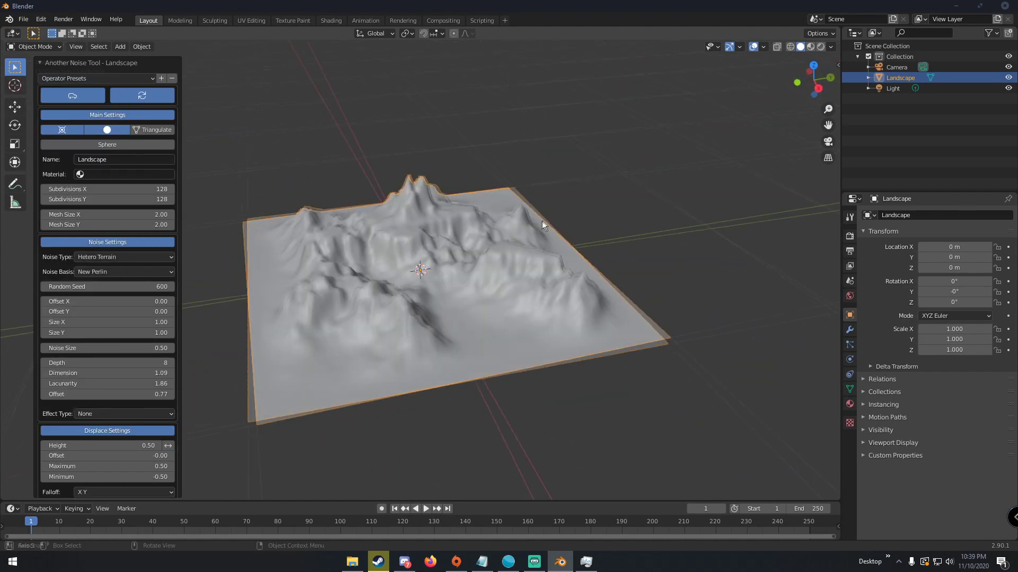
# - Apply the Default operator preset to the landscape
pyautogui.click(95, 78)
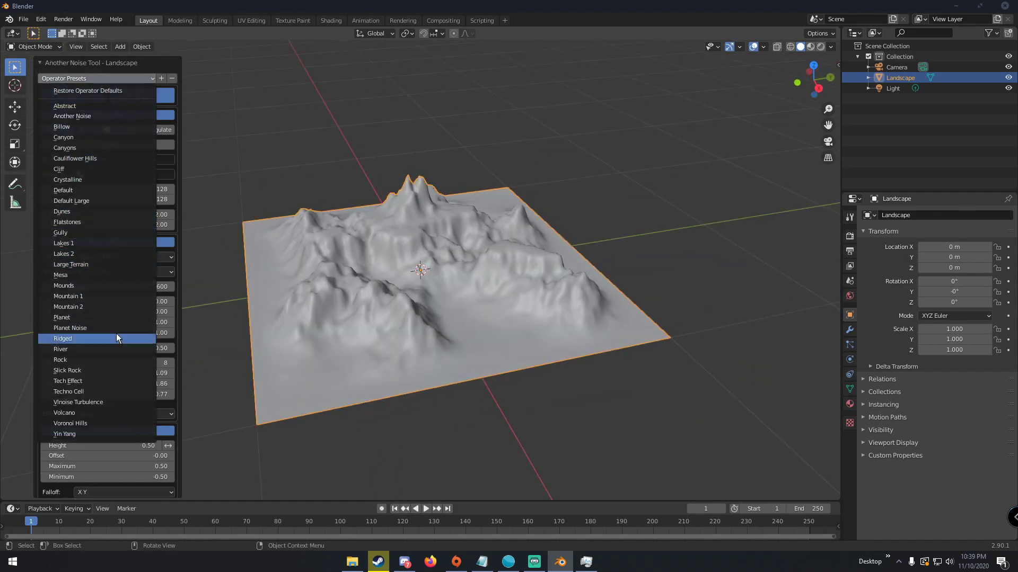
pyautogui.click(77, 192)
pyautogui.moveTo(394, 244); pyautogui.dragTo(480, 265, button='middle')
# - Examine the mountain's peaks and slopes from several distances and angles
pyautogui.scroll(4, 409, 216)
pyautogui.scroll(-5, 334, 227)
pyautogui.scroll(4, 406, 242)
pyautogui.scroll(-6, 308, 227)
pyautogui.scroll(5, 440, 227)
pyautogui.scroll(-5, 534, 203)
pyautogui.scroll(5, 387, 239)
pyautogui.scroll(-5, 480, 265)
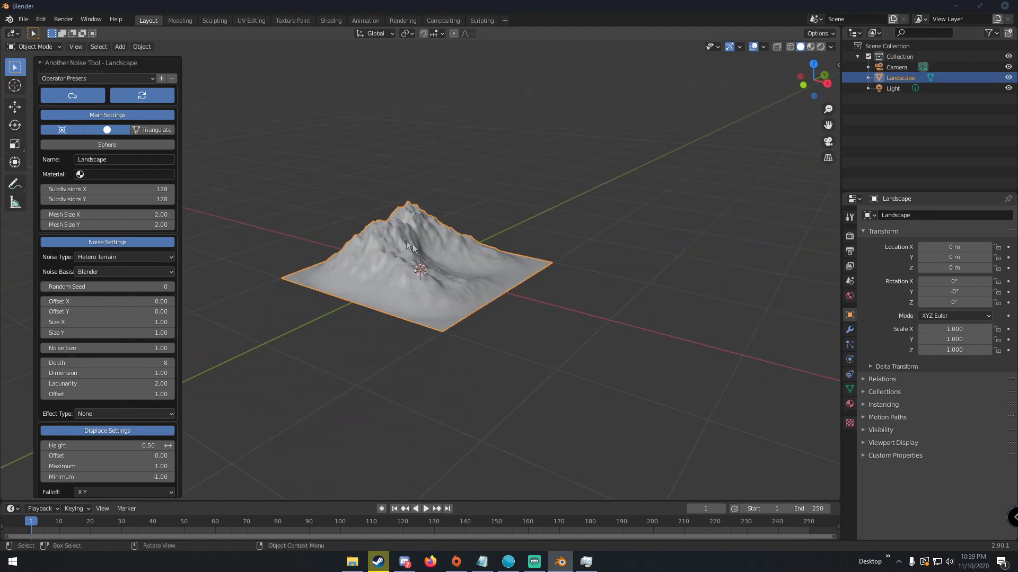
pyautogui.moveTo(412, 244); pyautogui.dragTo(377, 287, button='middle')
pyautogui.scroll(5, 377, 288)
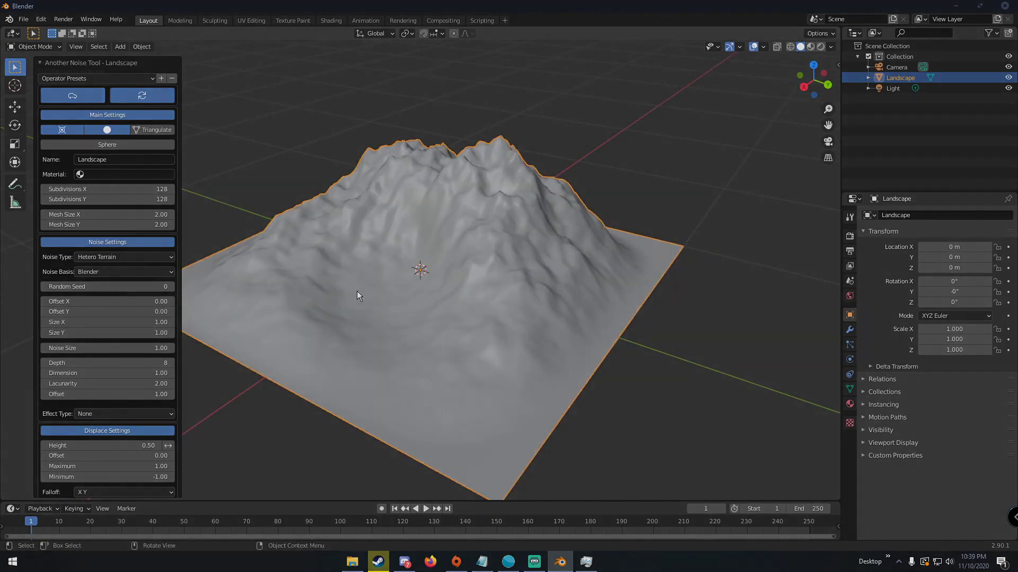